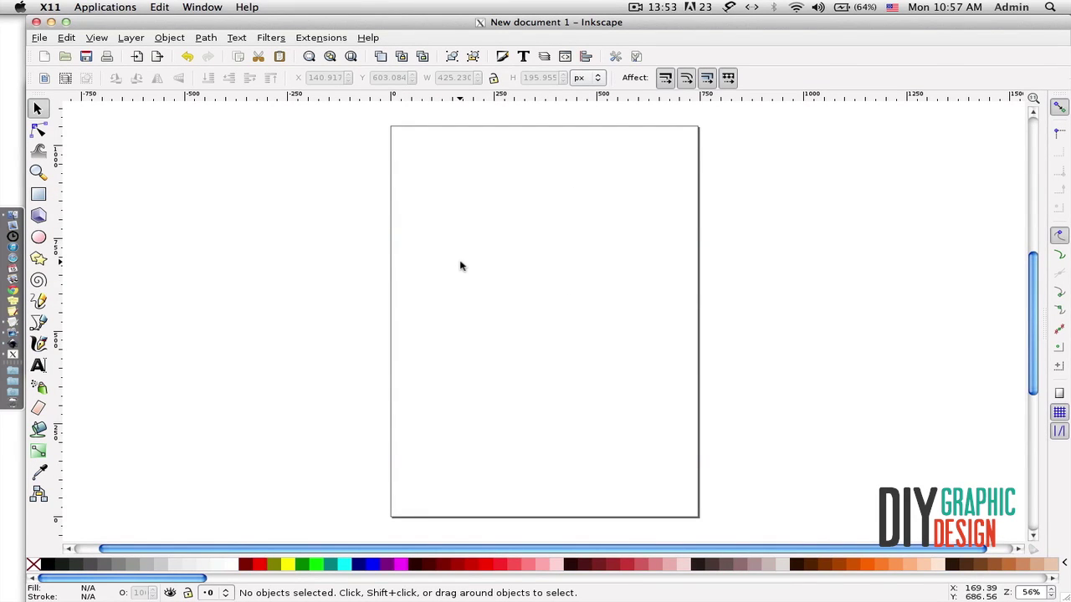
- In Document Properties, switch the page to Landscape (11.69 × 8.27 in), then zoom to fit the page
click(39, 38)
mouse_move(46, 53)
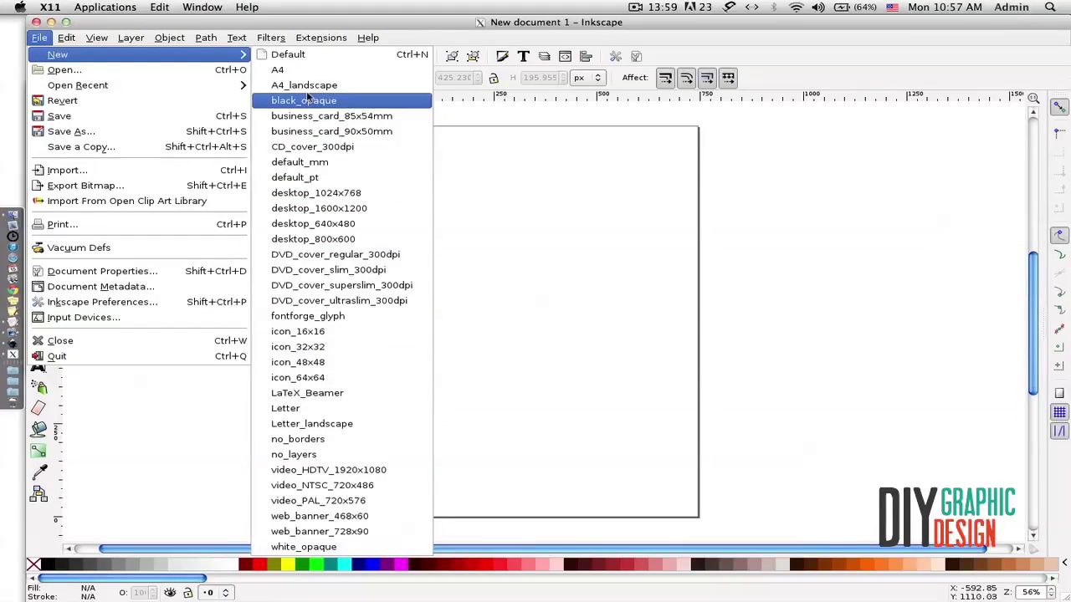
click(162, 272)
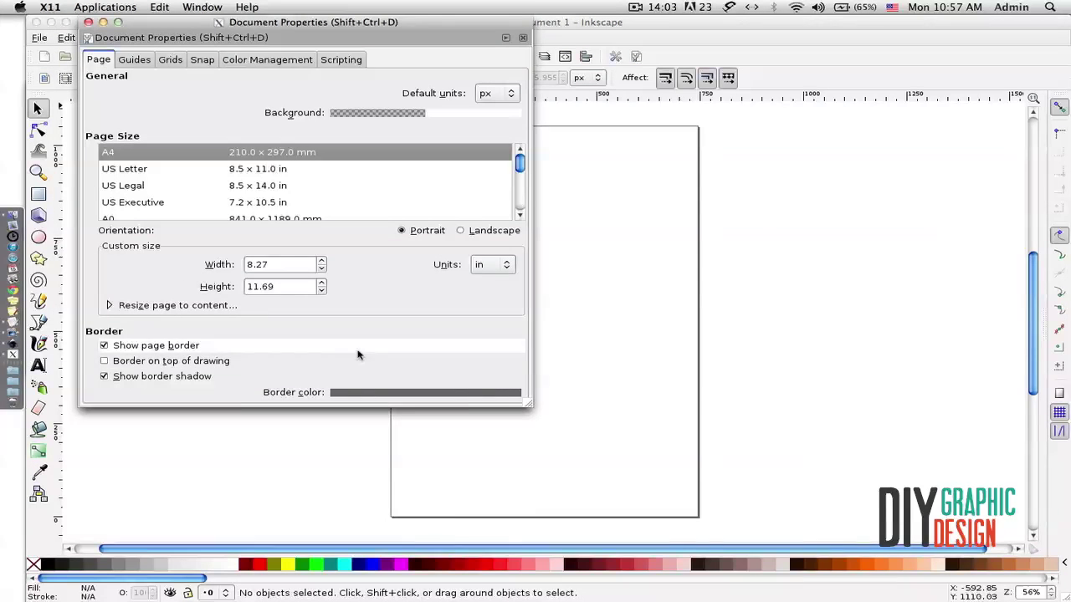
drag(529, 404, 623, 456)
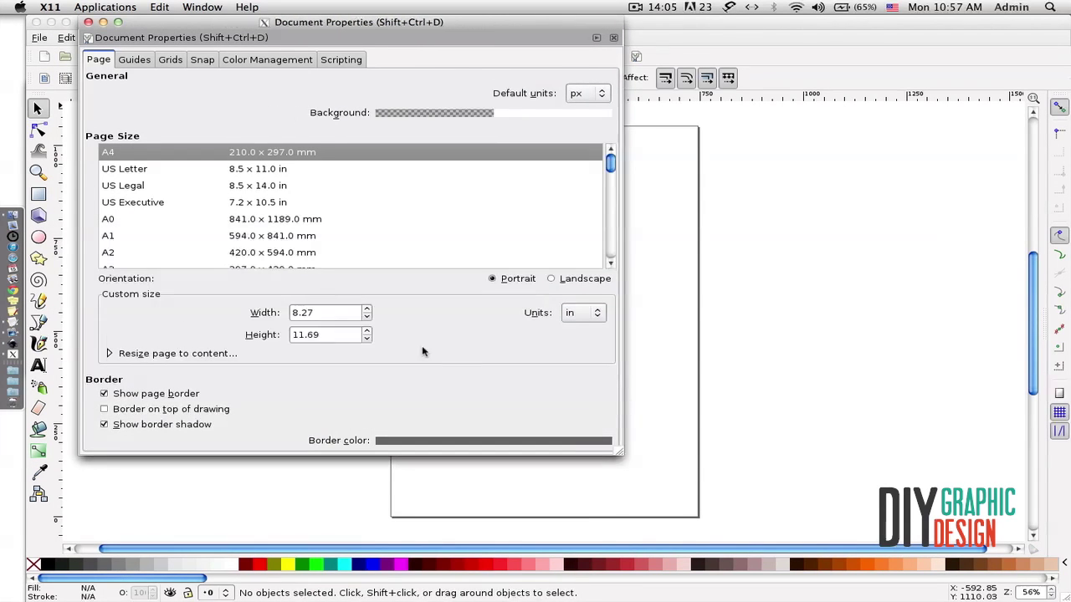
double_click(300, 312)
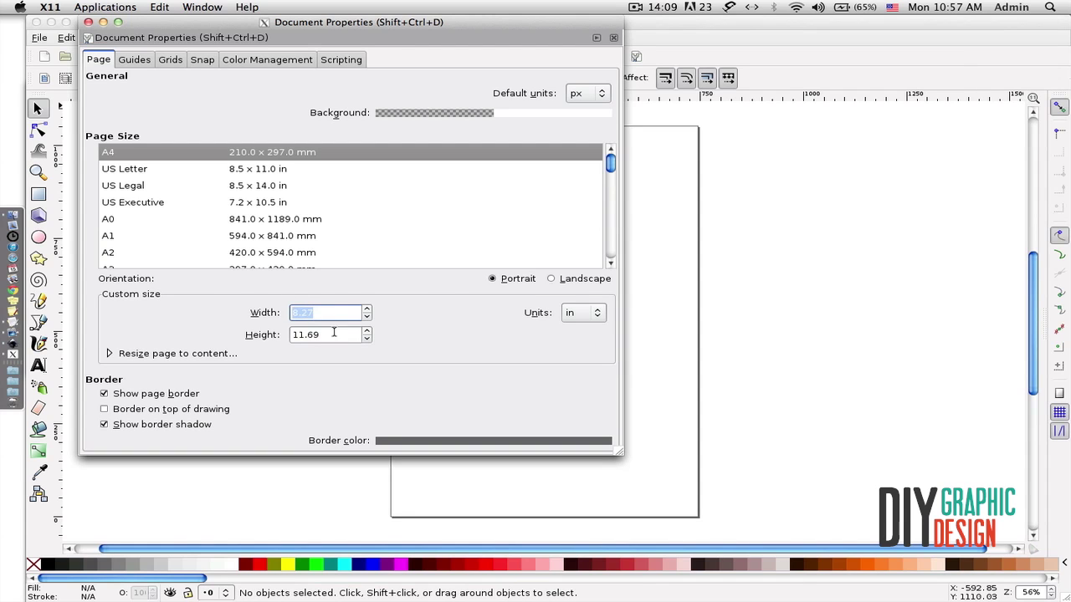
click(335, 321)
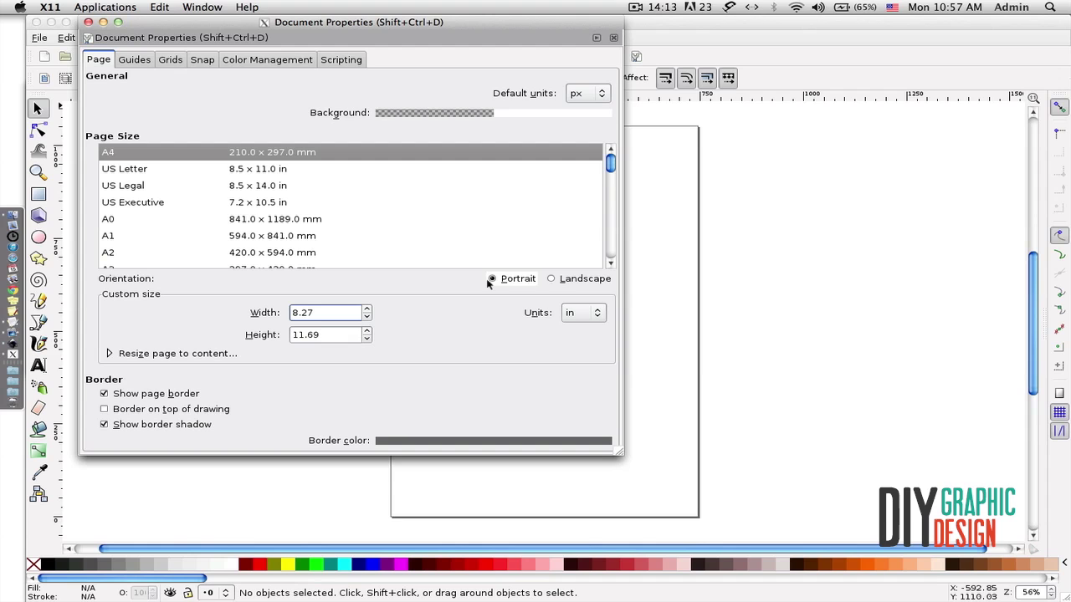
click(577, 279)
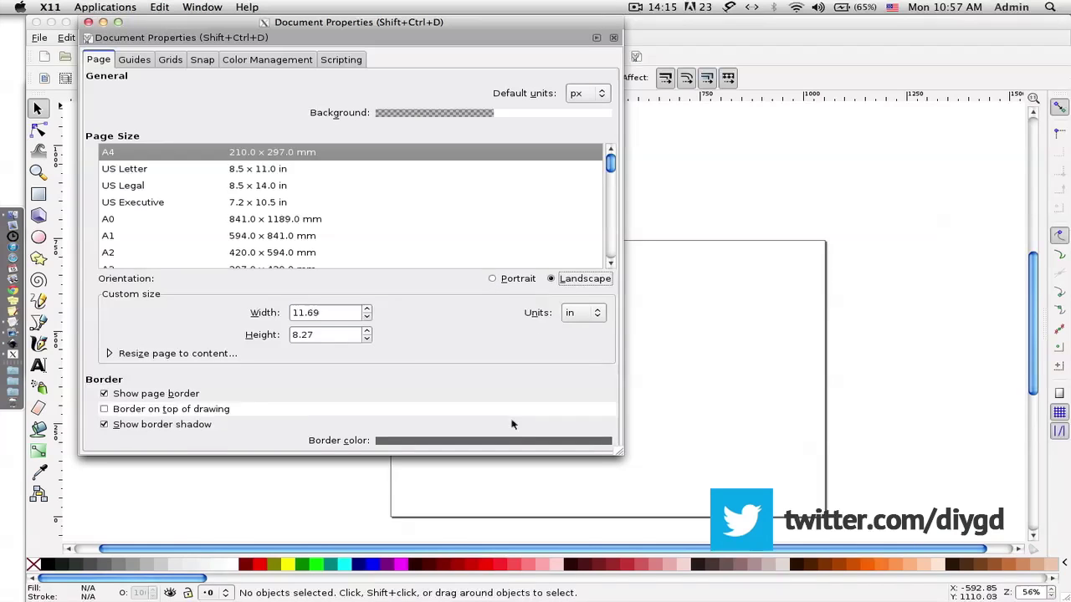
click(88, 23)
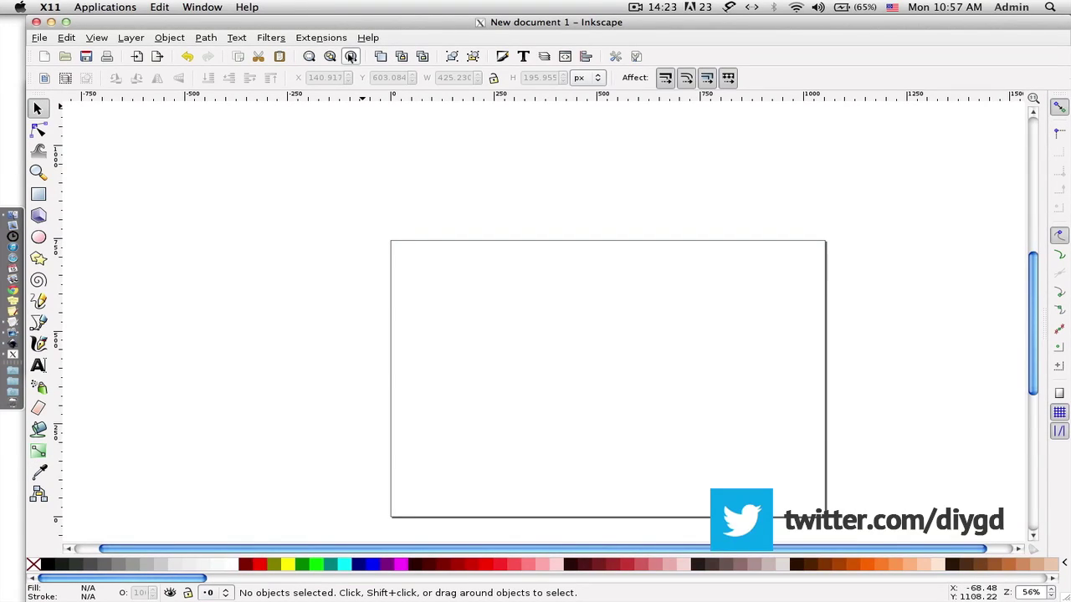
click(351, 56)
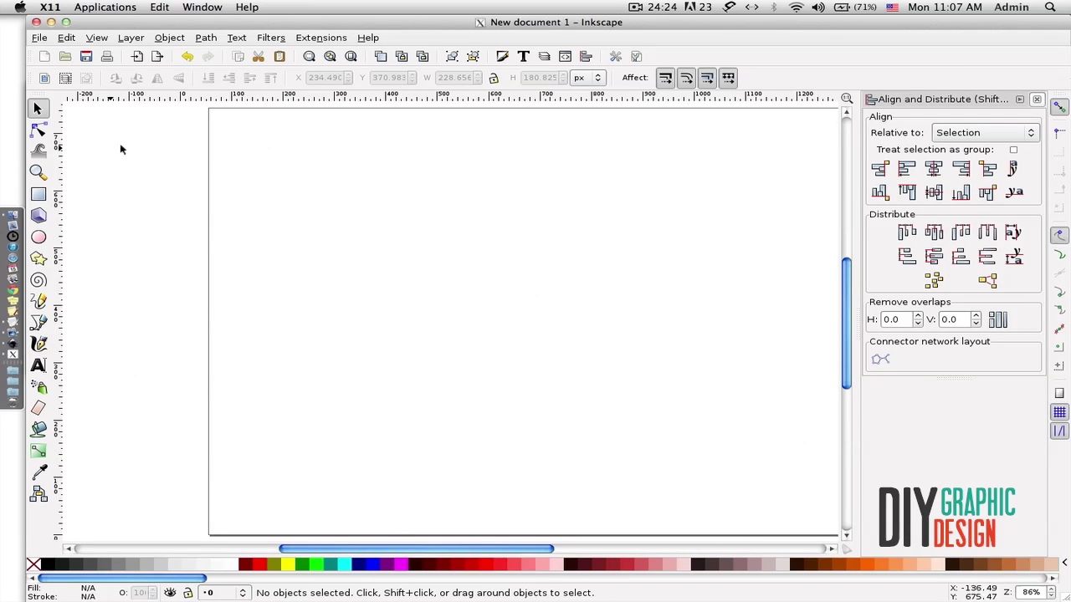
- Save the drawing to the Desktop as test.svg, abandoning a stray new-folder attempt
click(43, 40)
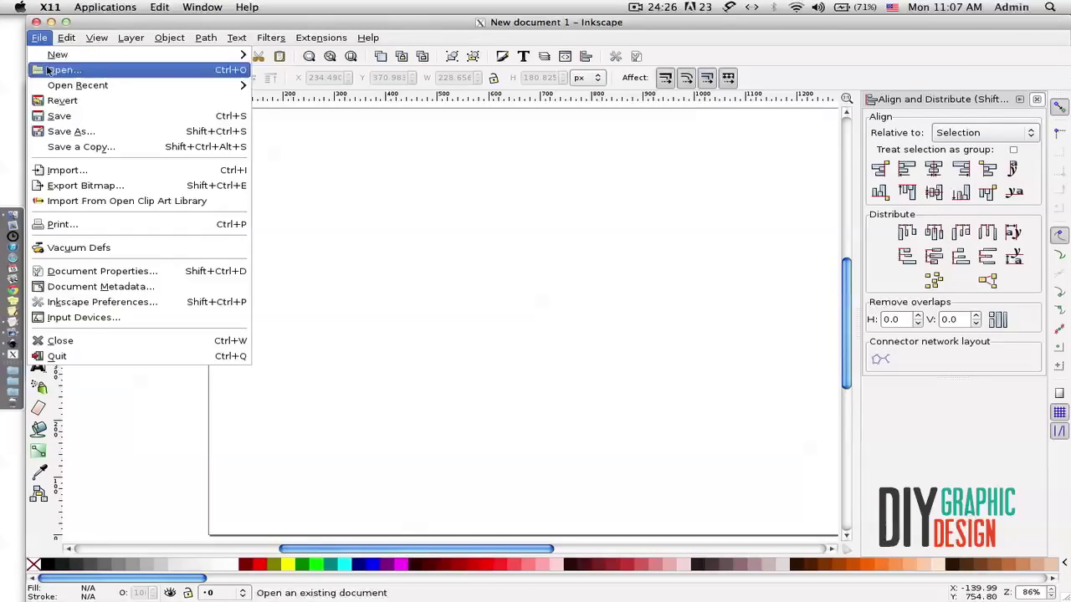
click(72, 118)
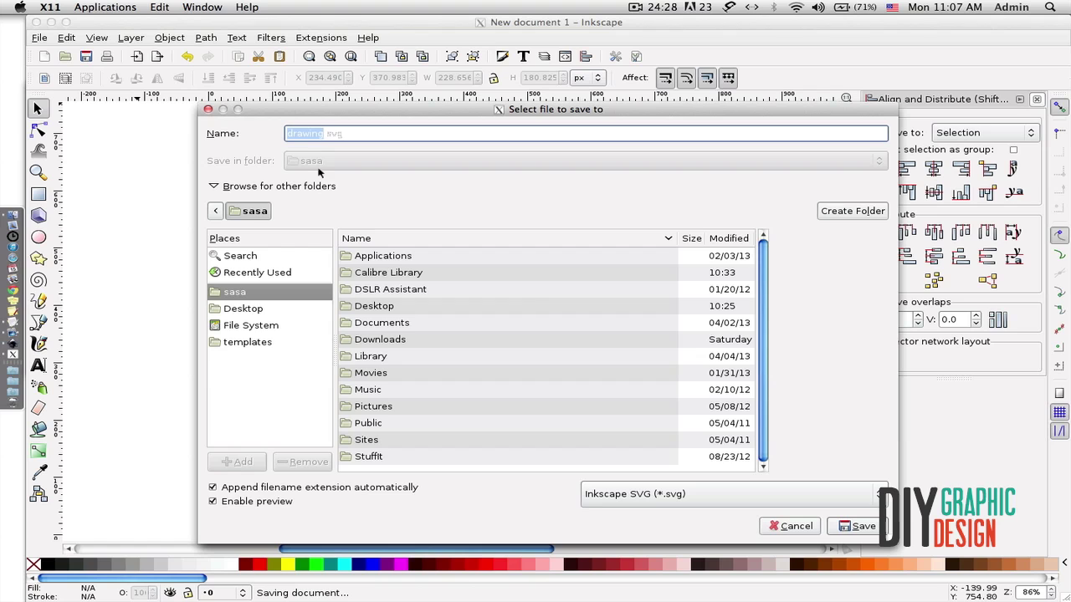
click(243, 309)
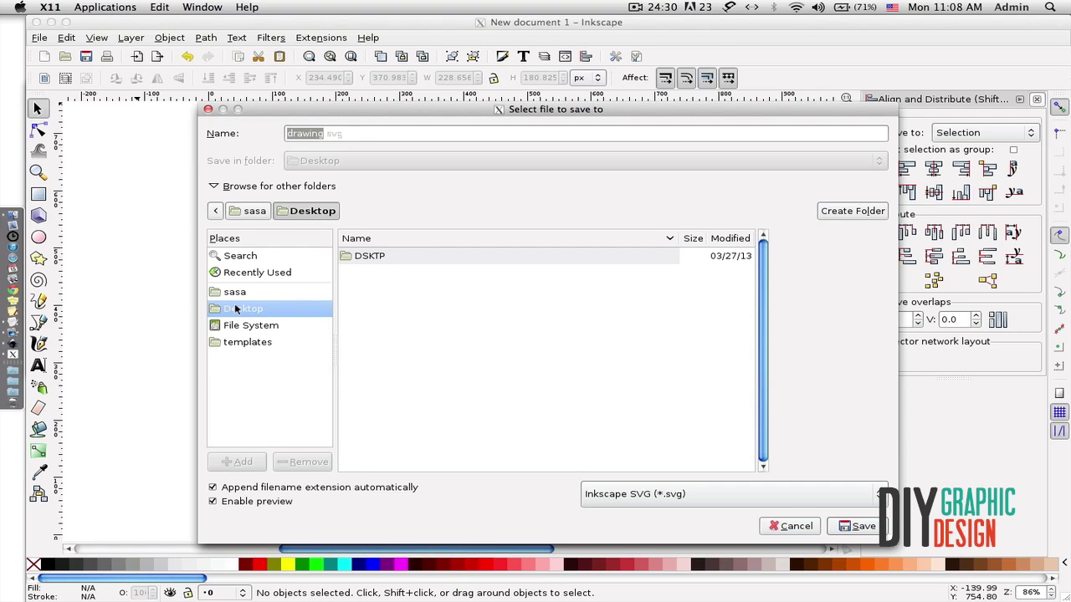
click(847, 211)
text(1)
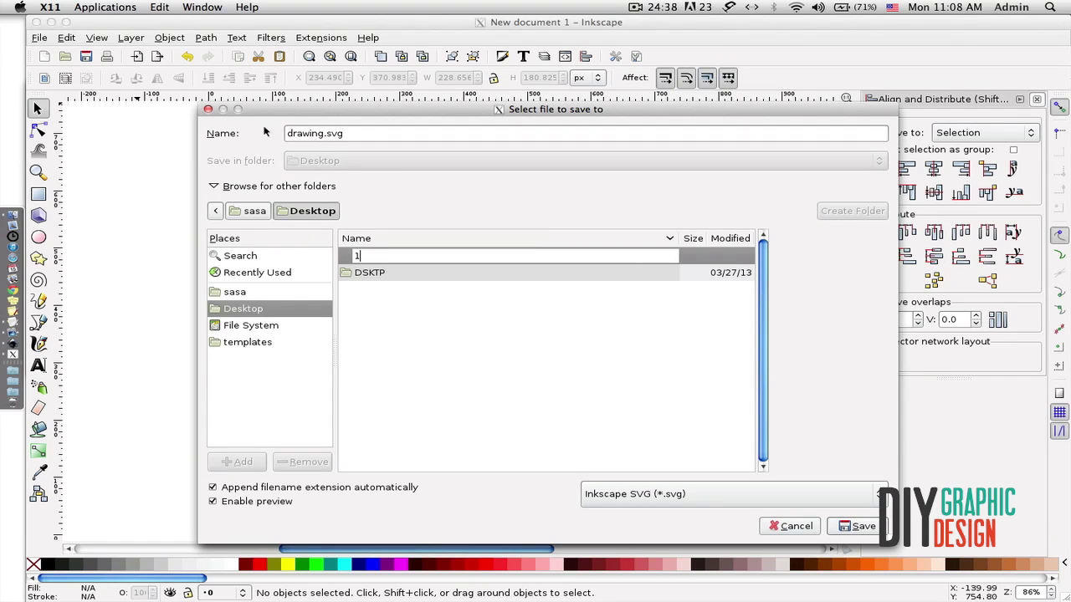
click(322, 133)
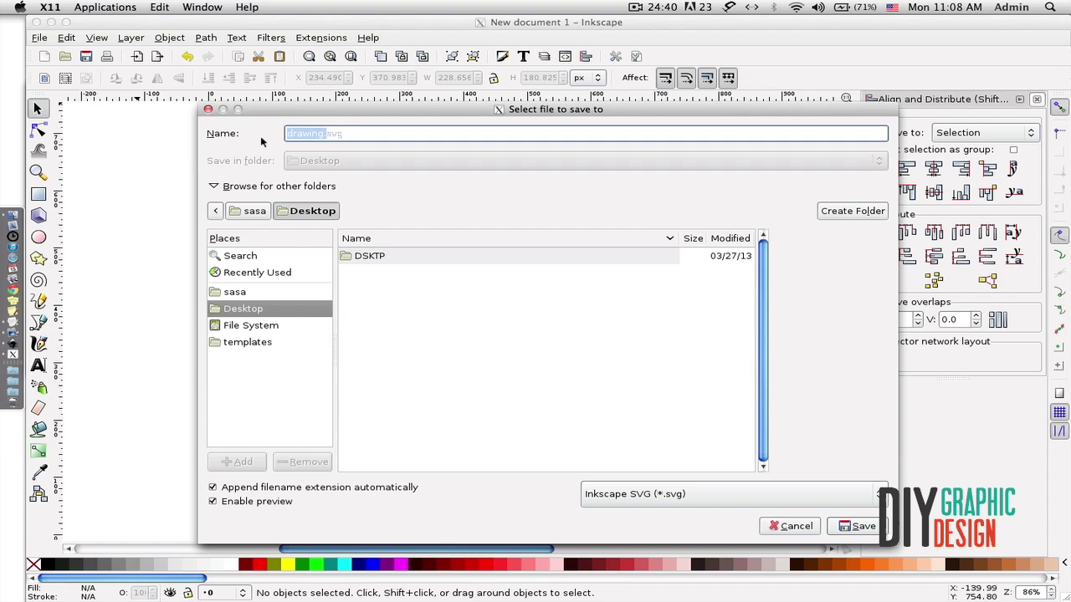
text(test)
triple_click(310, 133)
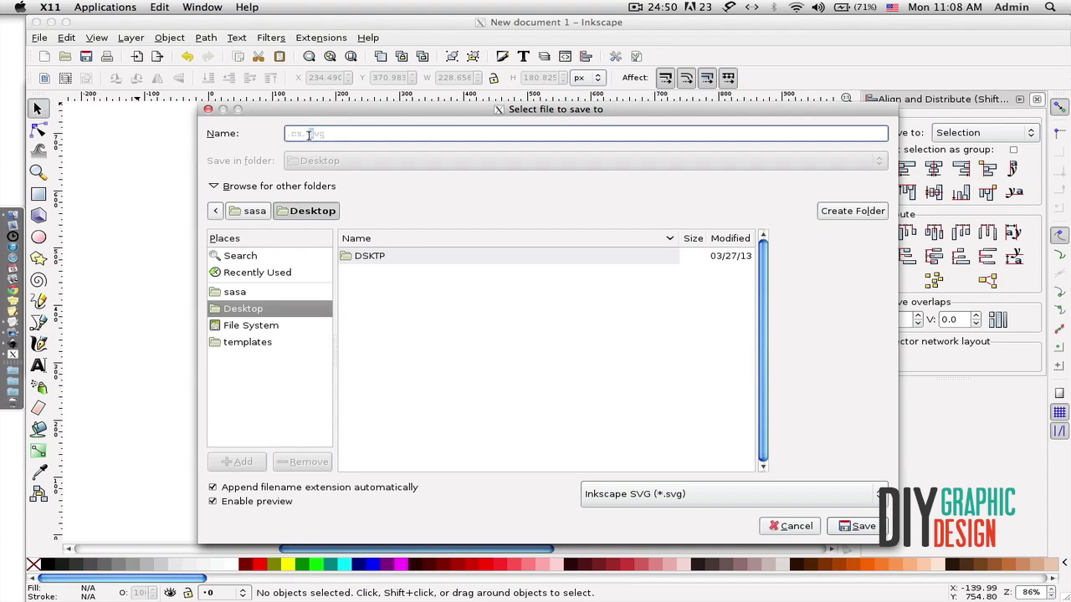
click(326, 133)
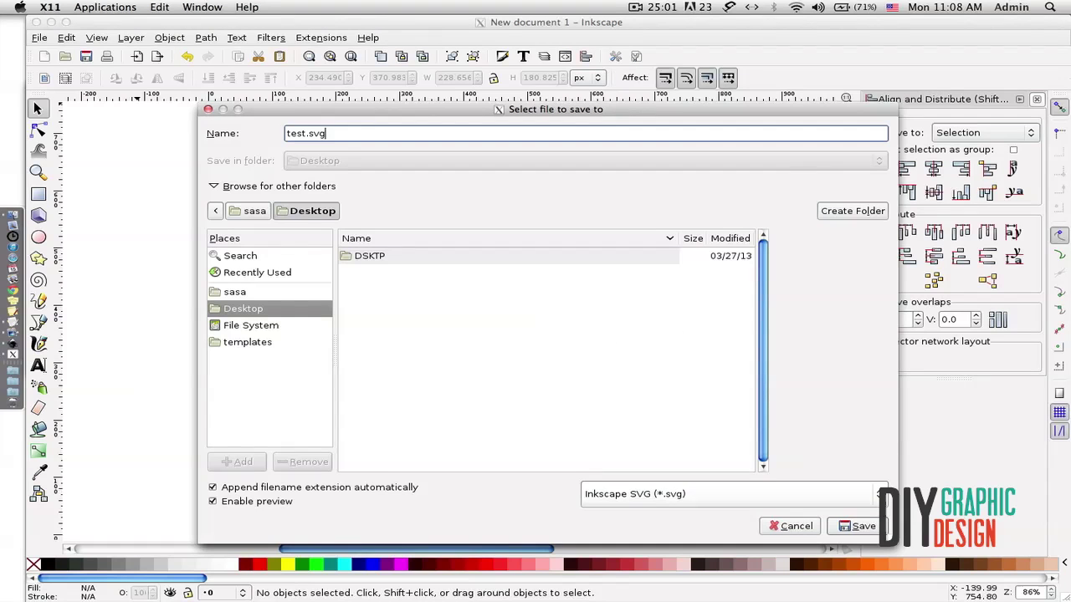
click(860, 527)
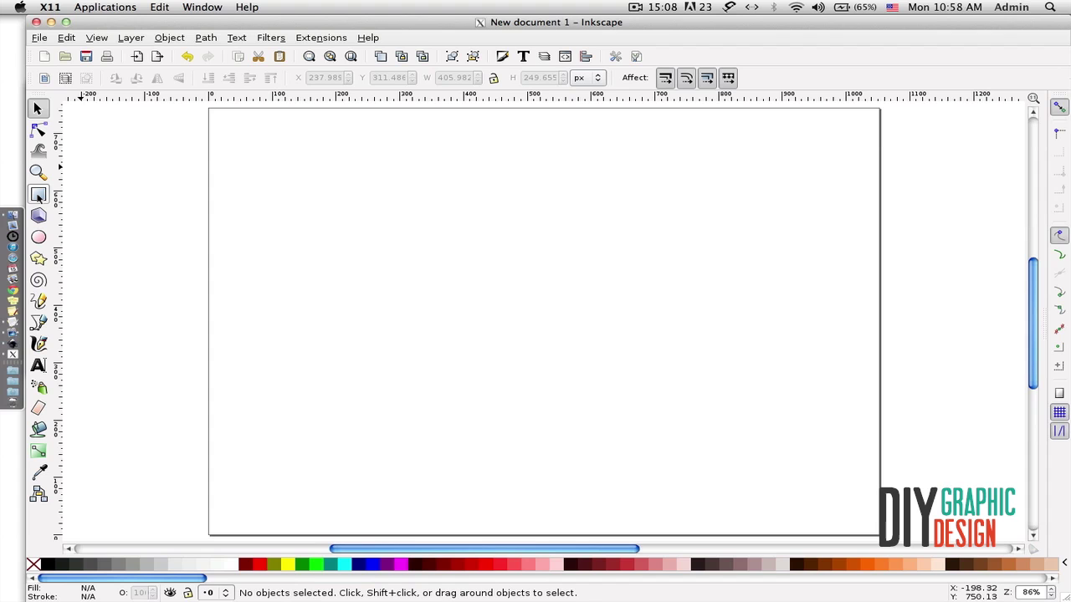
- Draw a black rectangle in the upper middle of the page, then shift it and make it narrower
click(49, 192)
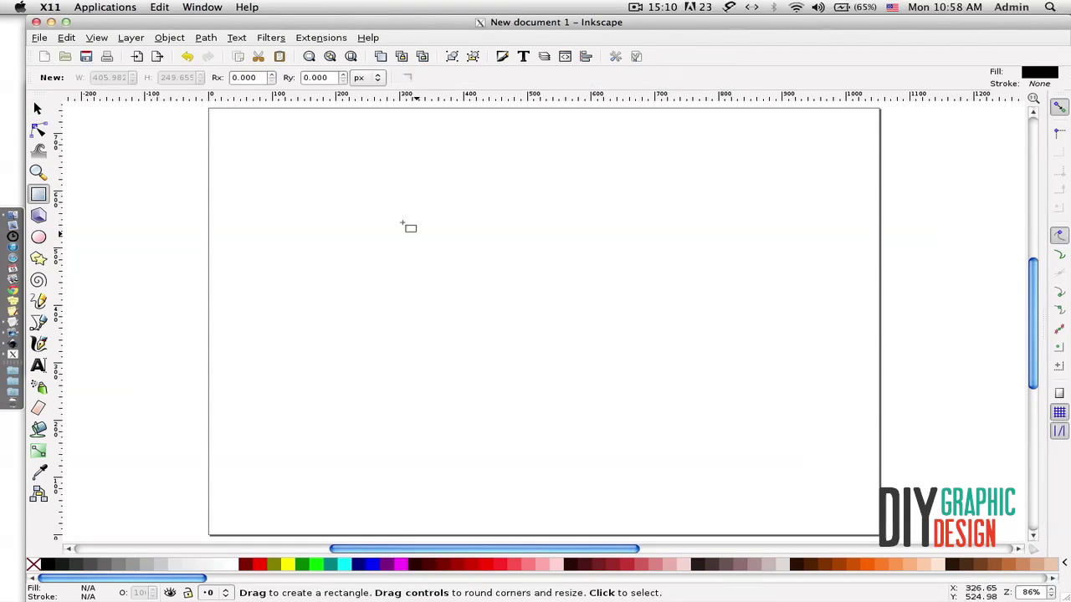
drag(382, 195, 678, 335)
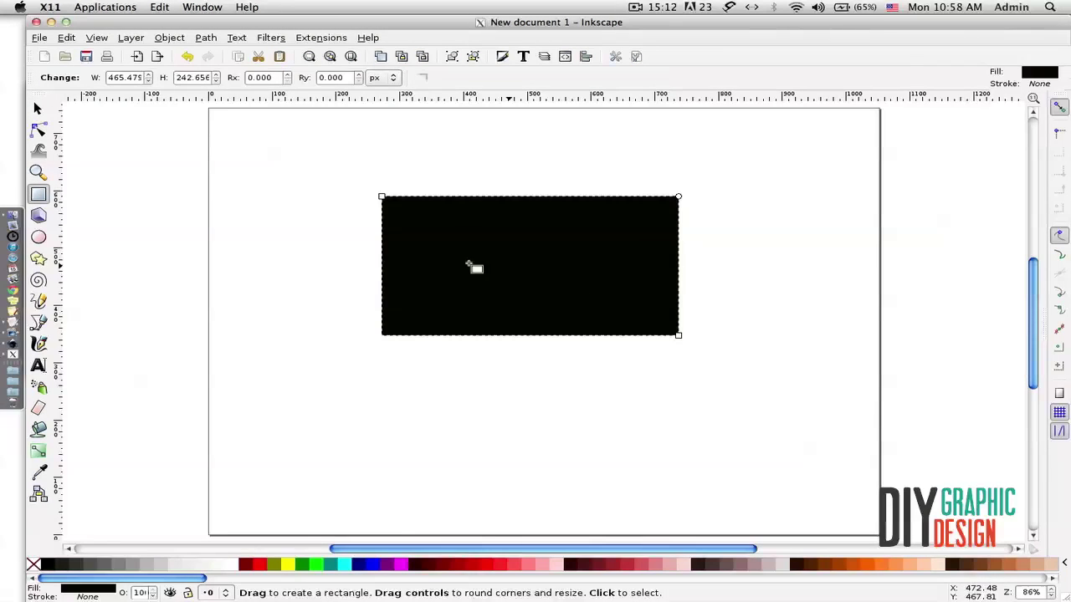
click(37, 108)
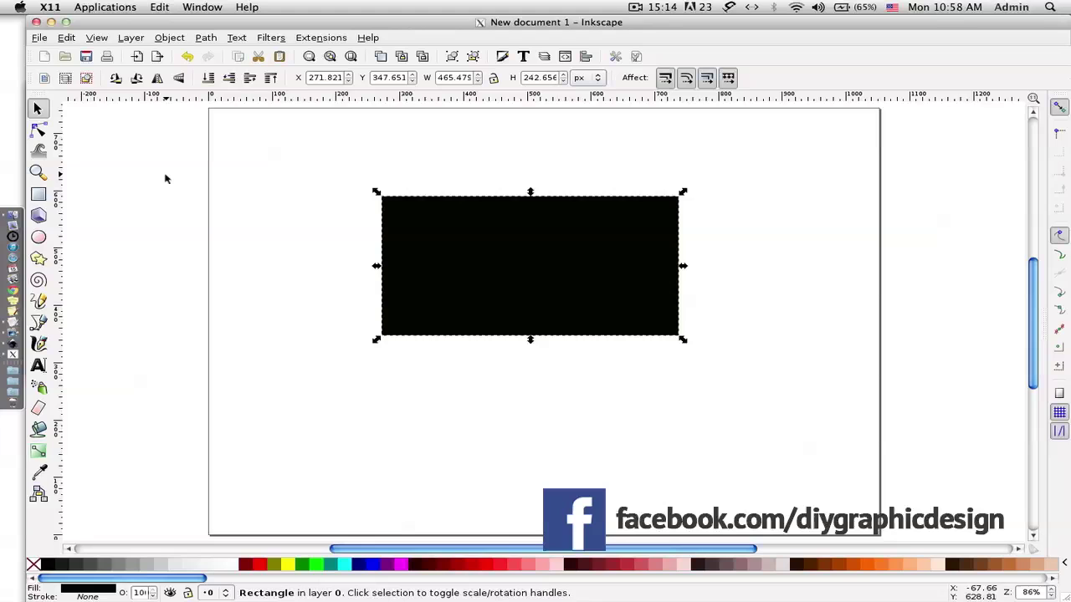
drag(500, 224, 480, 237)
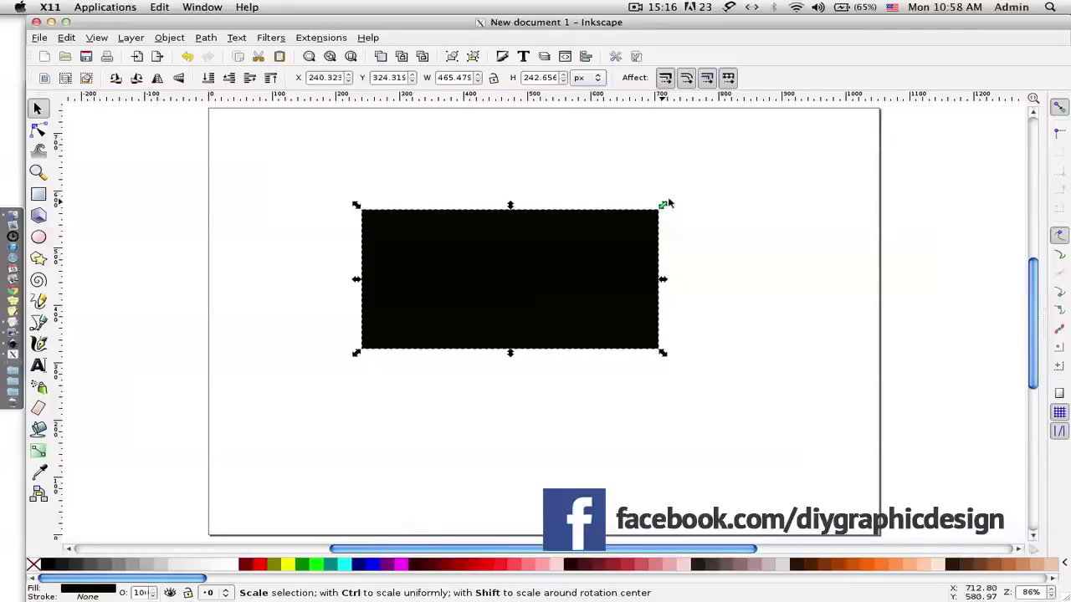
drag(663, 205, 530, 227)
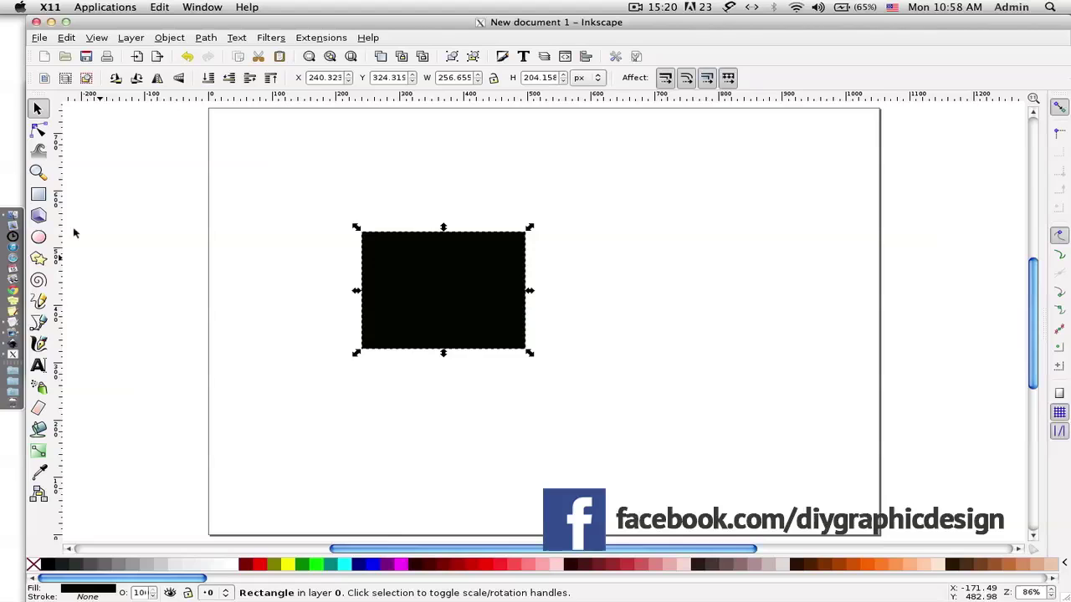
- Zoom in three steps on the rectangle, zoom back out, and fit the page in the window
click(39, 172)
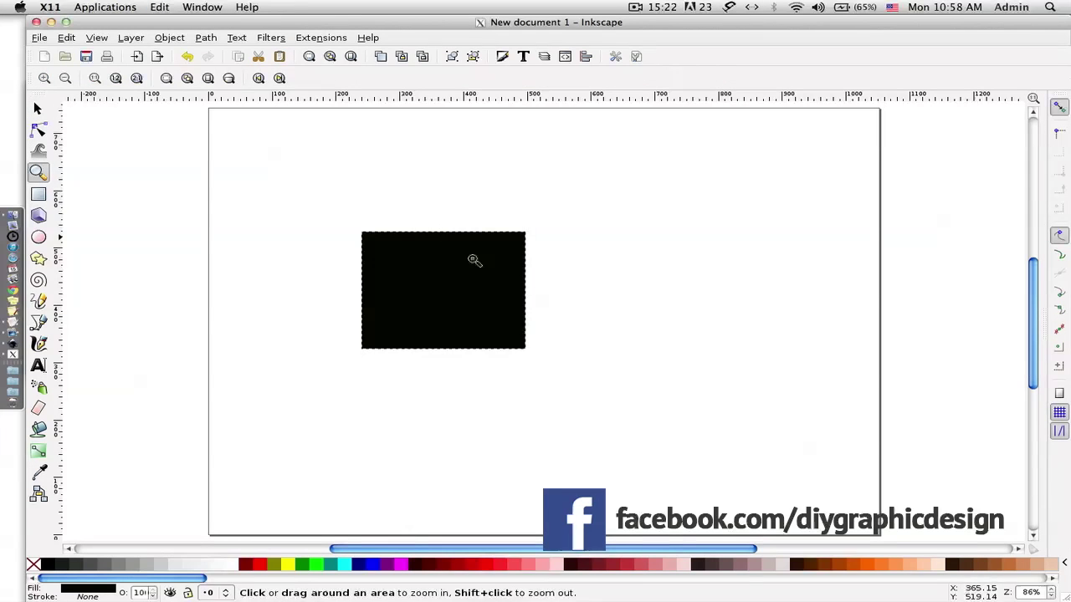
click(444, 276)
click(443, 275)
click(442, 276)
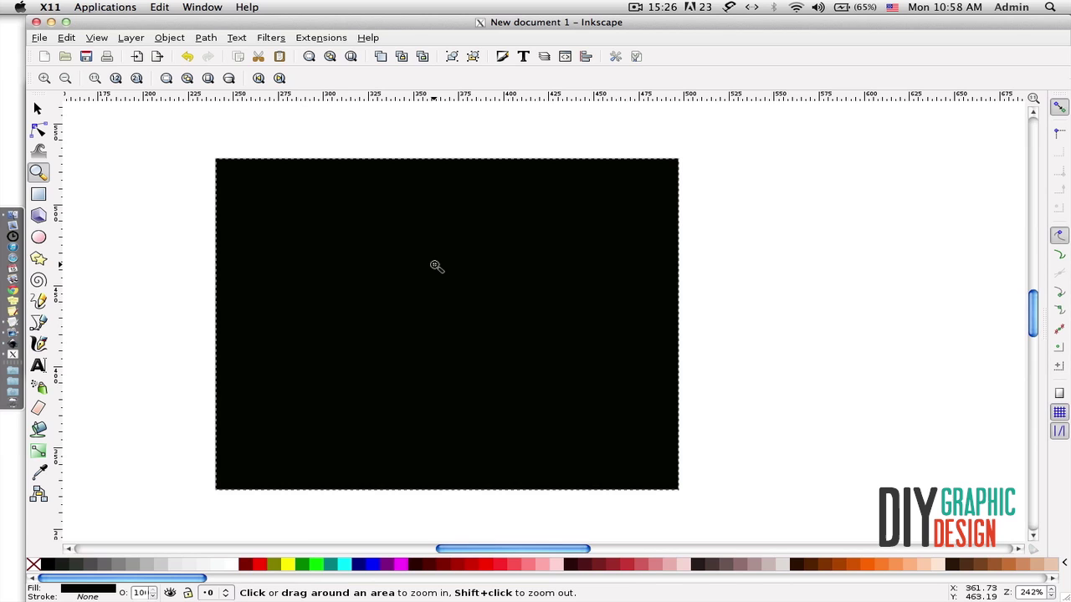
shift+click(433, 259)
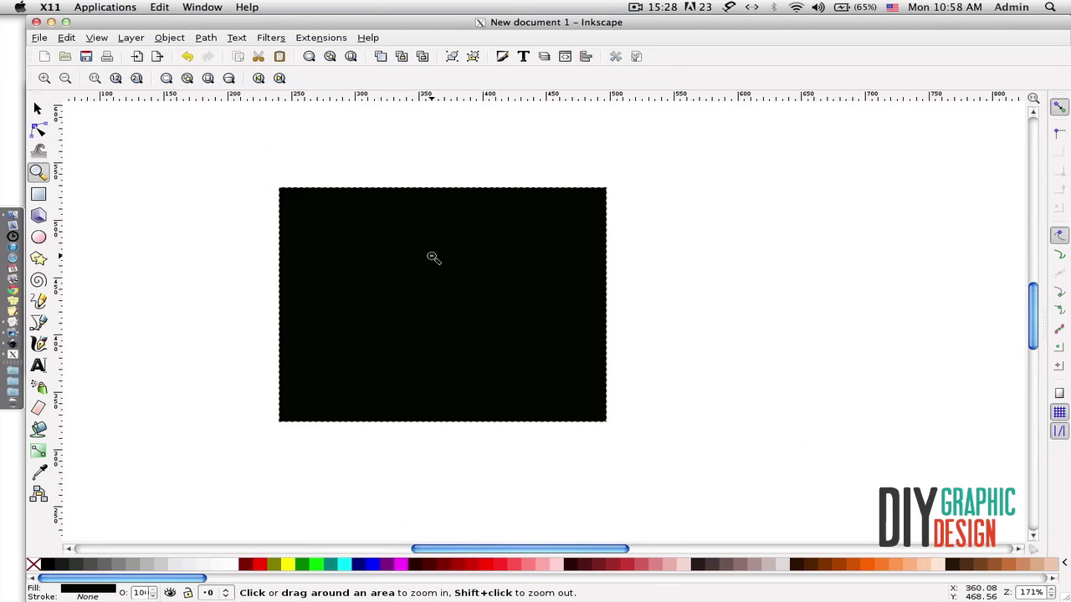
shift+click(433, 258)
shift+click(433, 257)
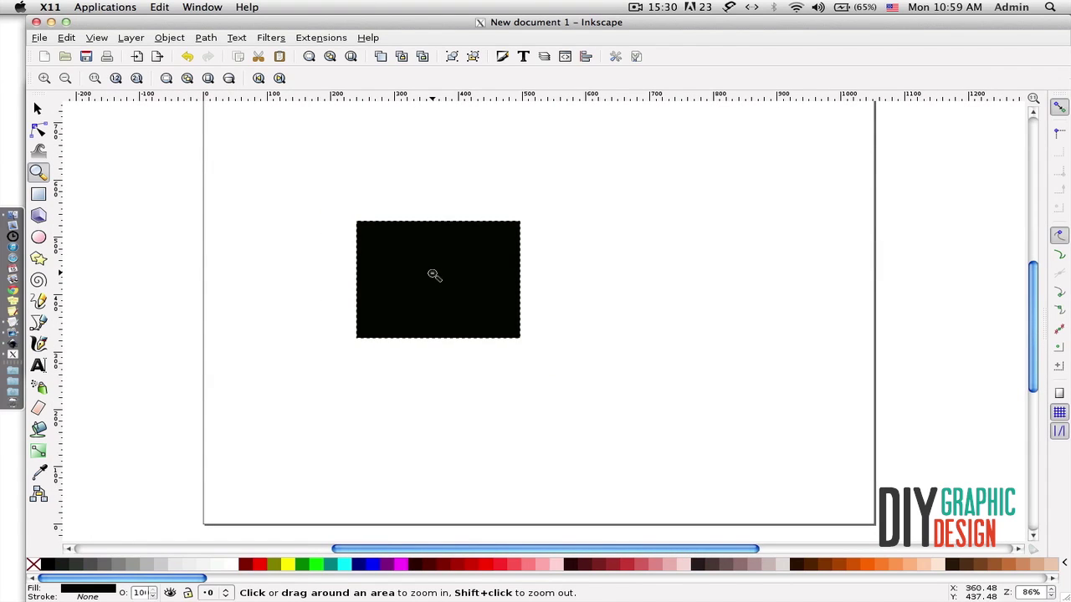
click(350, 56)
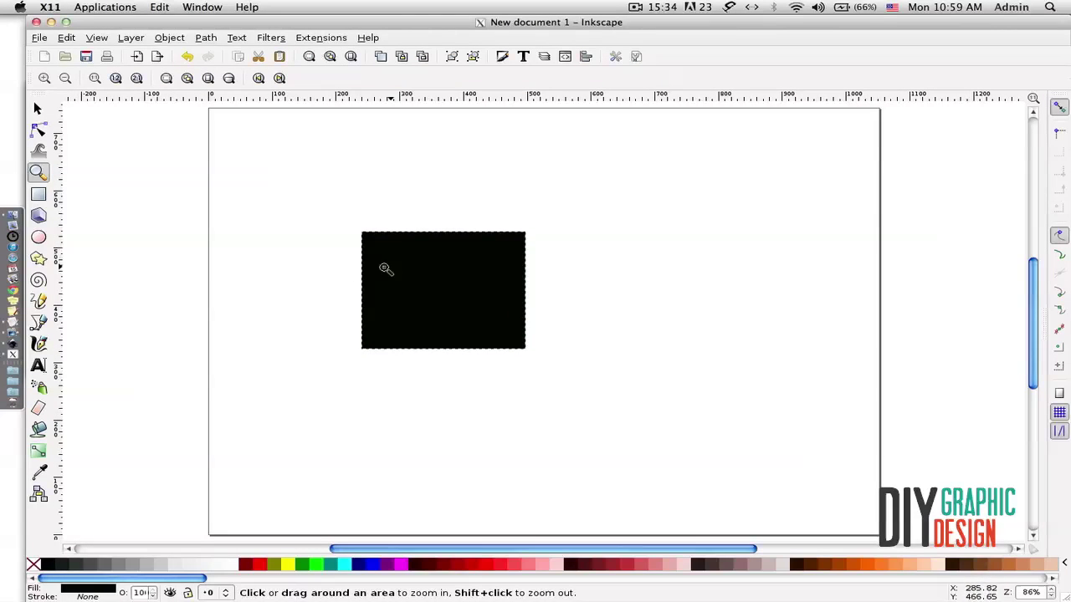
- Delete the rectangle, then draw and remove a trial 3D box and a circle
key(Delete)
click(39, 215)
drag(410, 224, 507, 298)
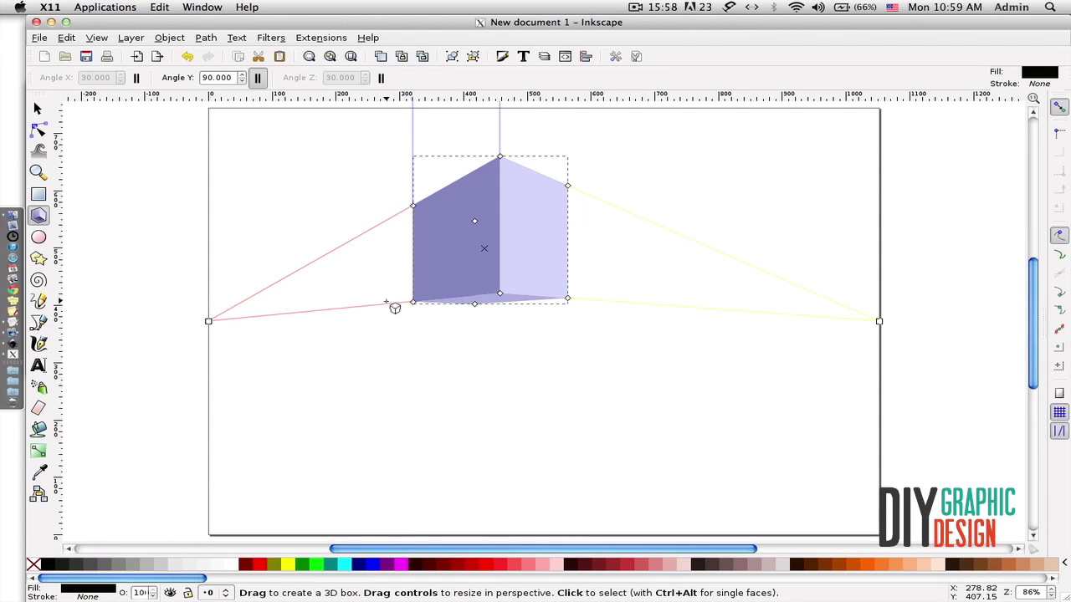
key(Delete)
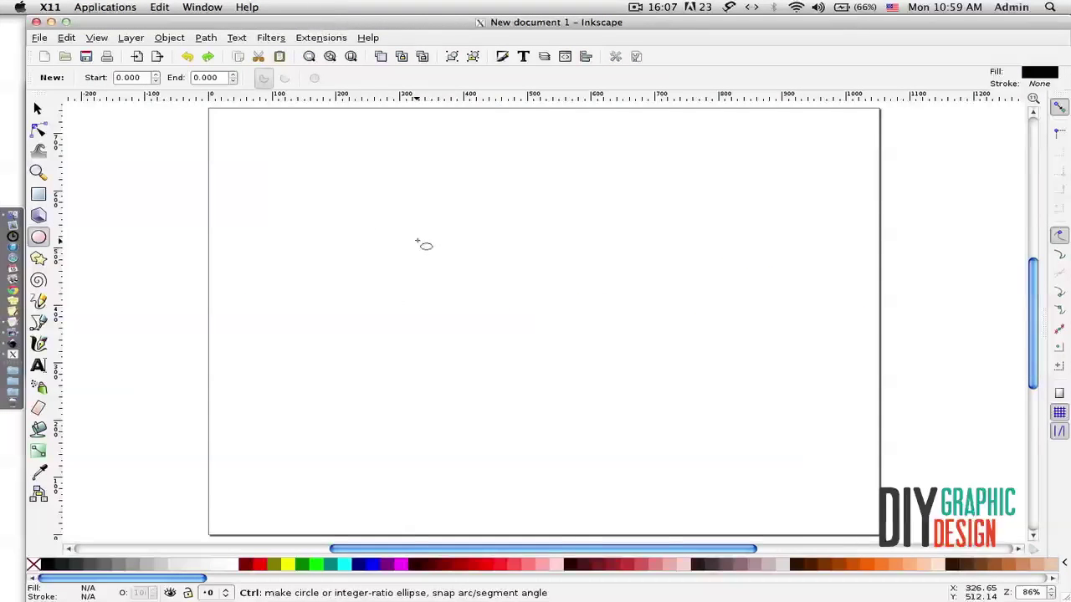
drag(418, 239, 616, 418)
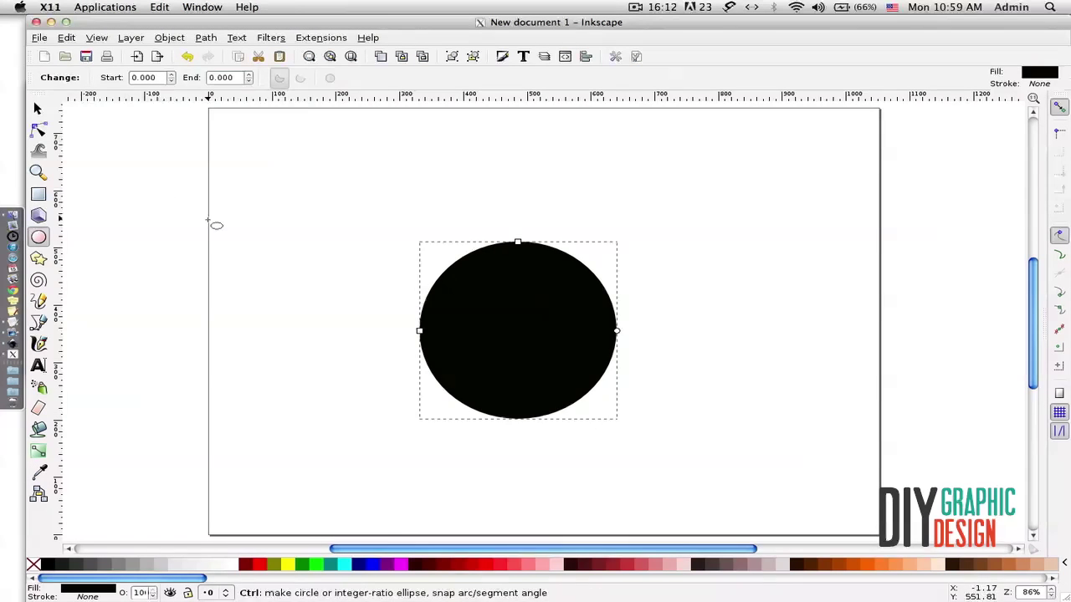
key(ctrl+z)
- Draw a star, a spiral and a freehand zigzag, undoing each one
click(38, 259)
drag(402, 231, 521, 310)
key(ctrl+z)
click(39, 280)
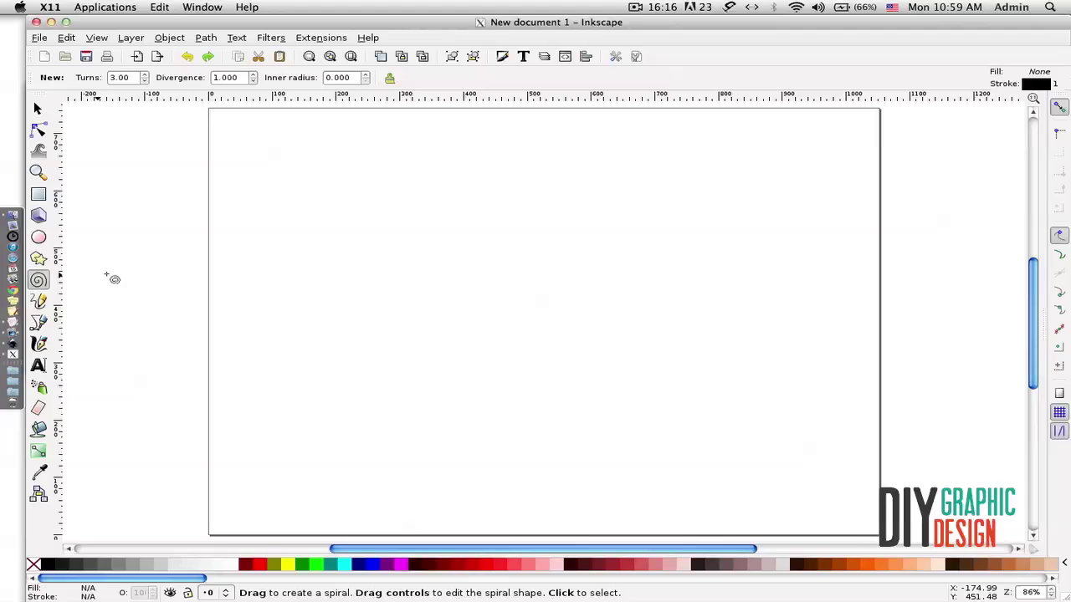
drag(452, 278, 624, 366)
key(ctrl+z)
click(38, 302)
mouse_move(425, 293)
mouse_down()
mouse_move(485, 312)
mouse_move(551, 308)
mouse_move(626, 358)
mouse_up()
key(ctrl+z)
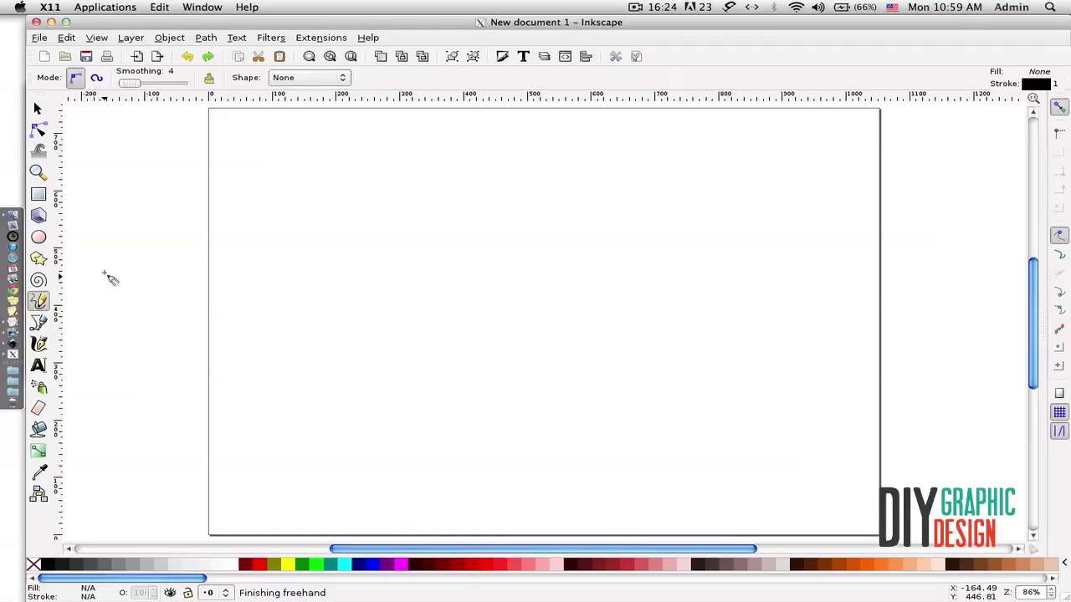
click(39, 343)
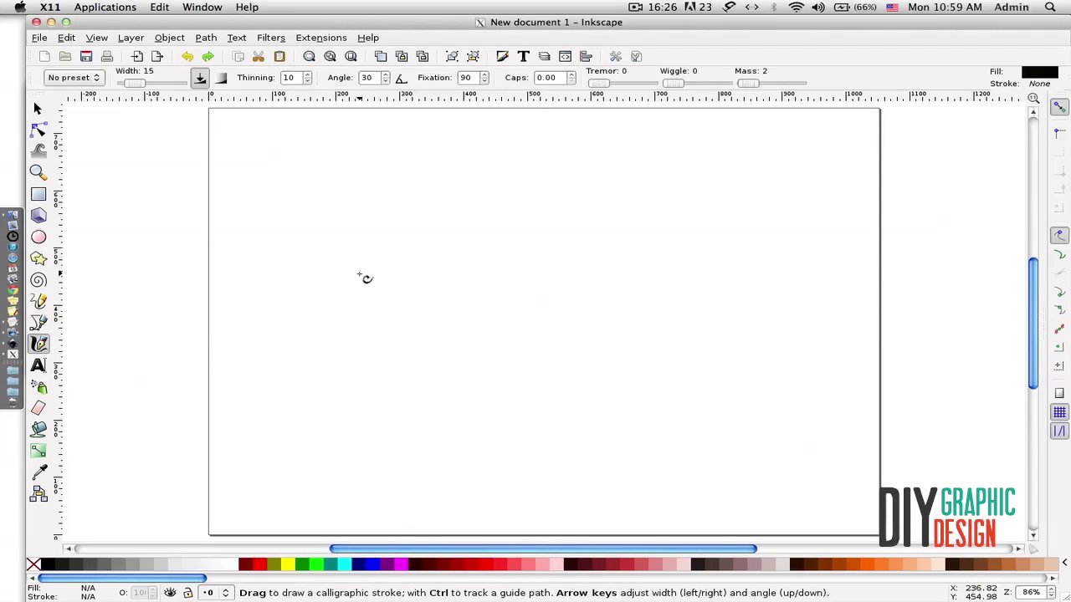
mouse_move(363, 277)
mouse_down()
mouse_move(378, 246)
mouse_move(456, 304)
mouse_move(663, 369)
mouse_move(658, 395)
mouse_up()
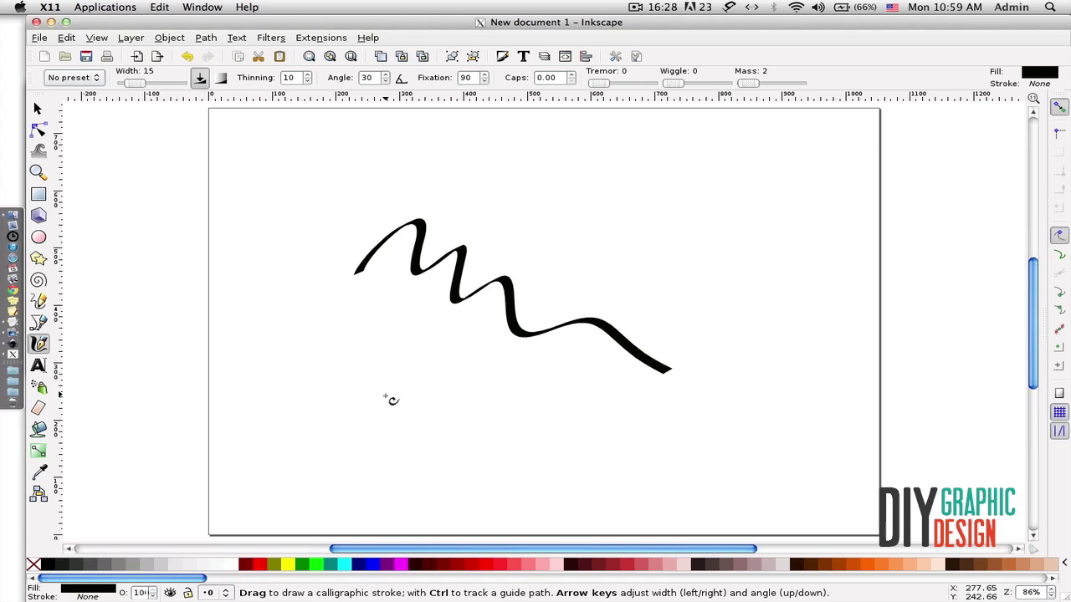
key(ctrl+z)
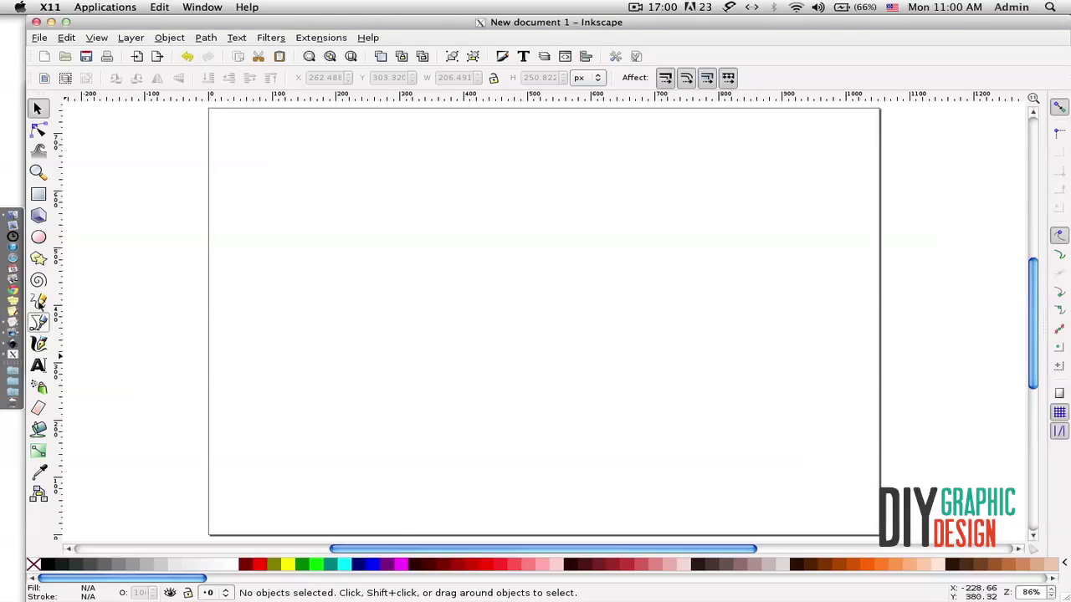
click(38, 237)
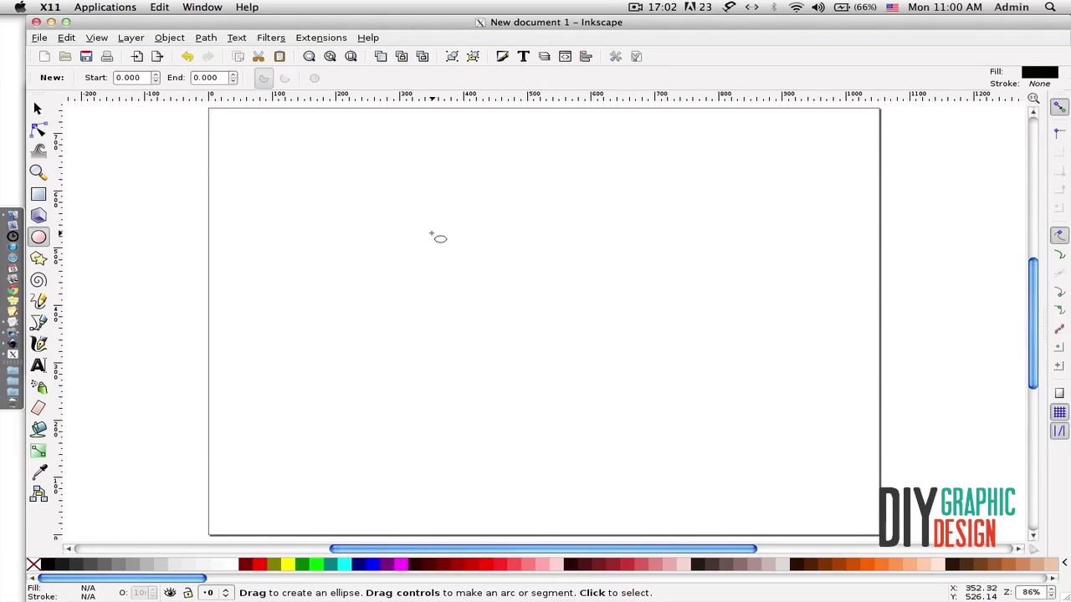
drag(435, 239, 707, 416)
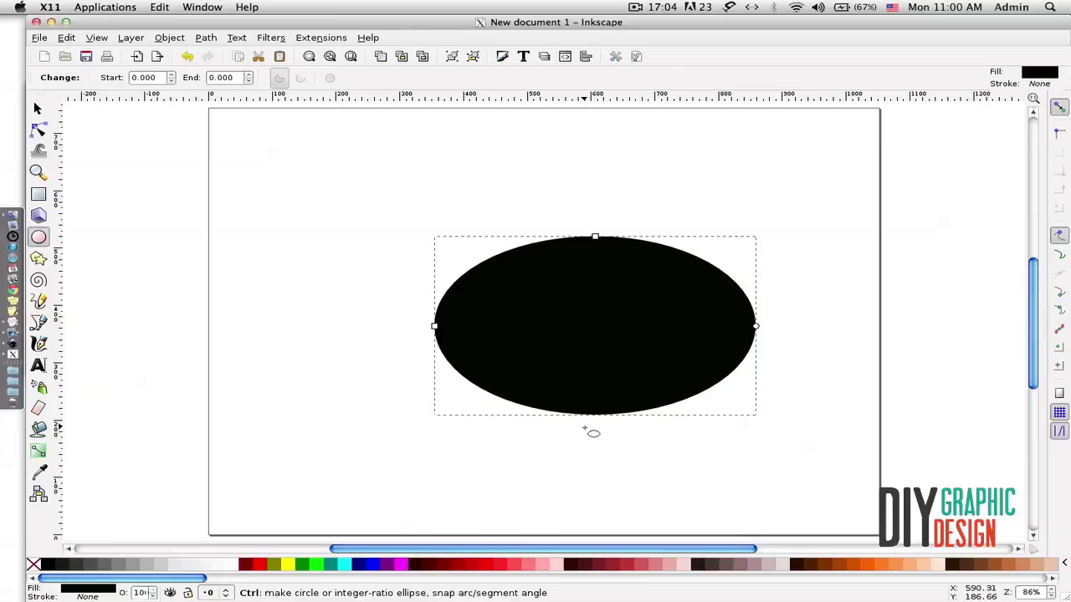
click(38, 450)
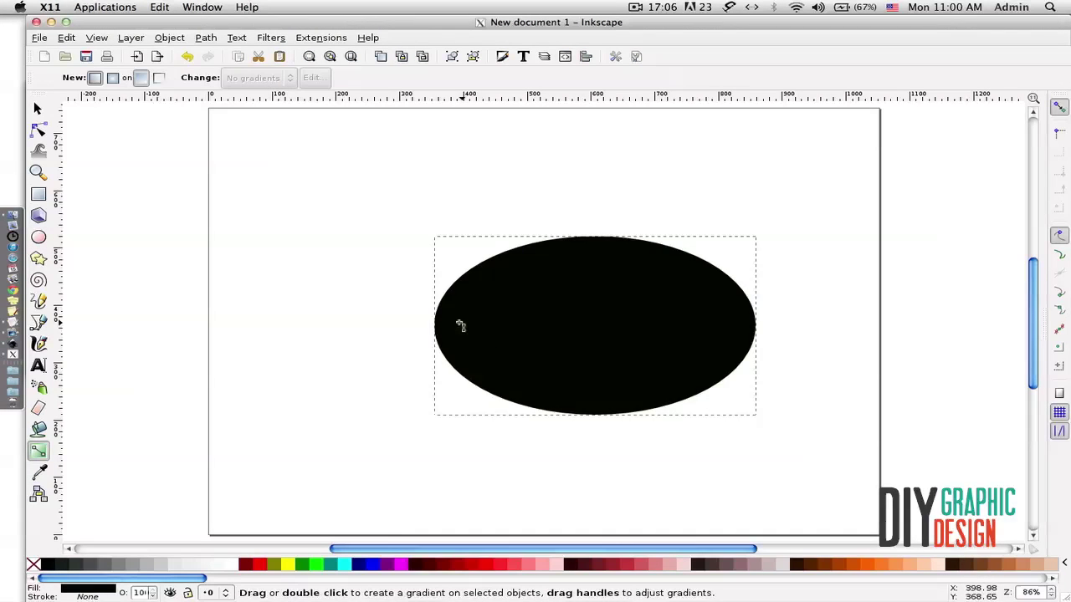
drag(453, 319, 685, 329)
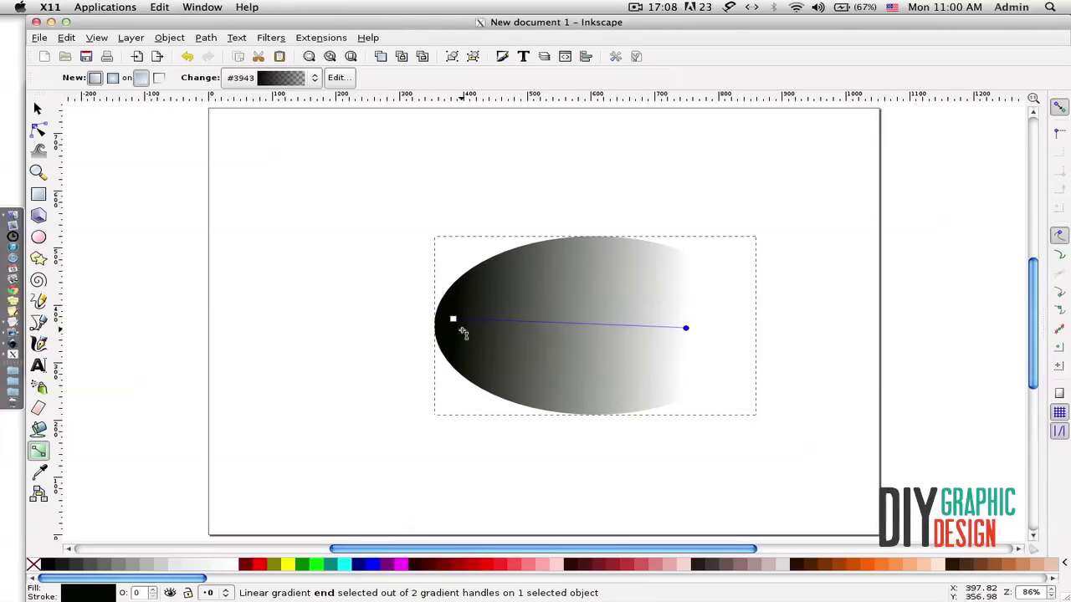
drag(452, 319, 129, 330)
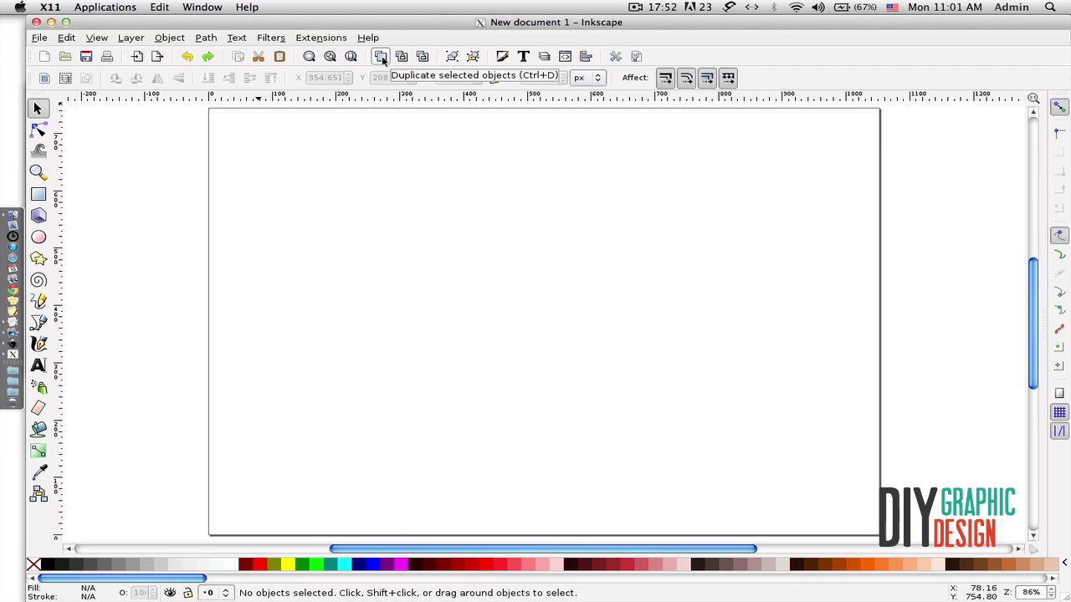
- Draw a black rectangle in the upper page and place a copy down and to the right
click(38, 194)
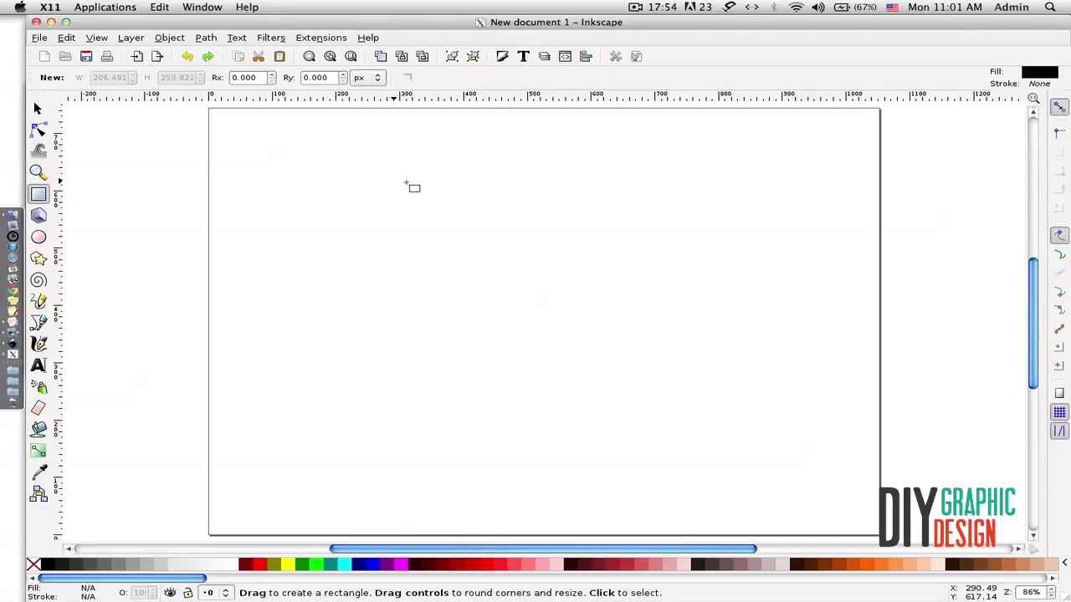
drag(373, 186, 592, 308)
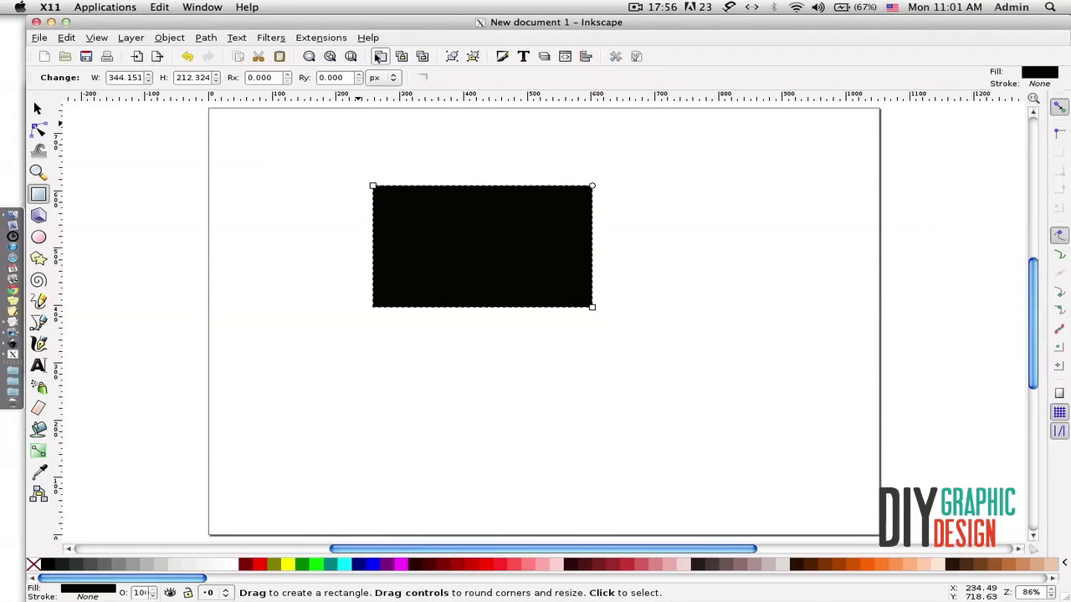
click(37, 108)
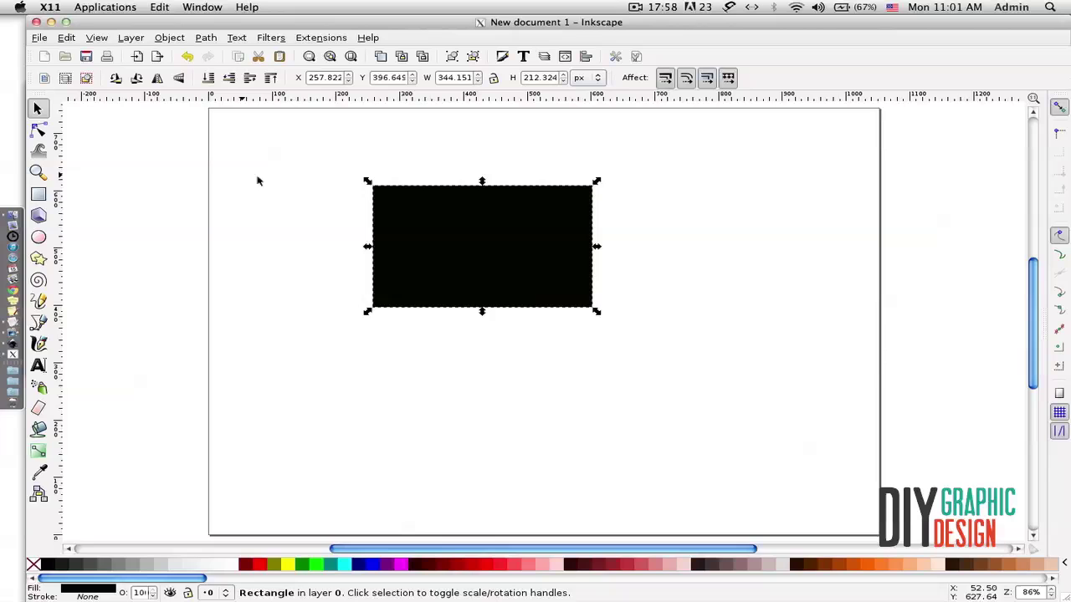
drag(461, 222, 607, 294)
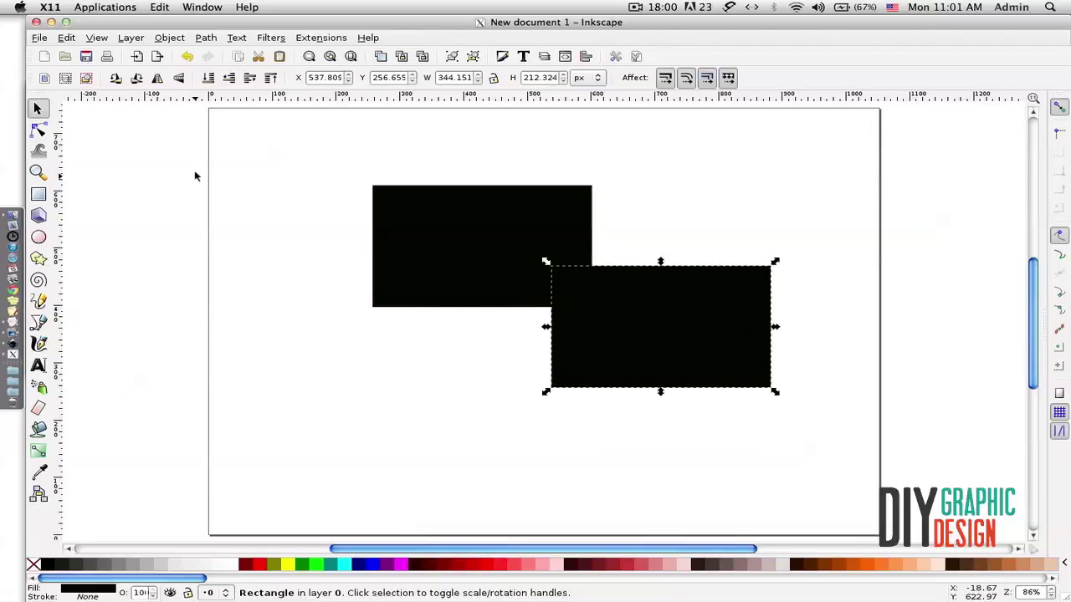
- Group both rectangles and move the group, then ungroup and move the right-hand copy around
drag(257, 124, 862, 489)
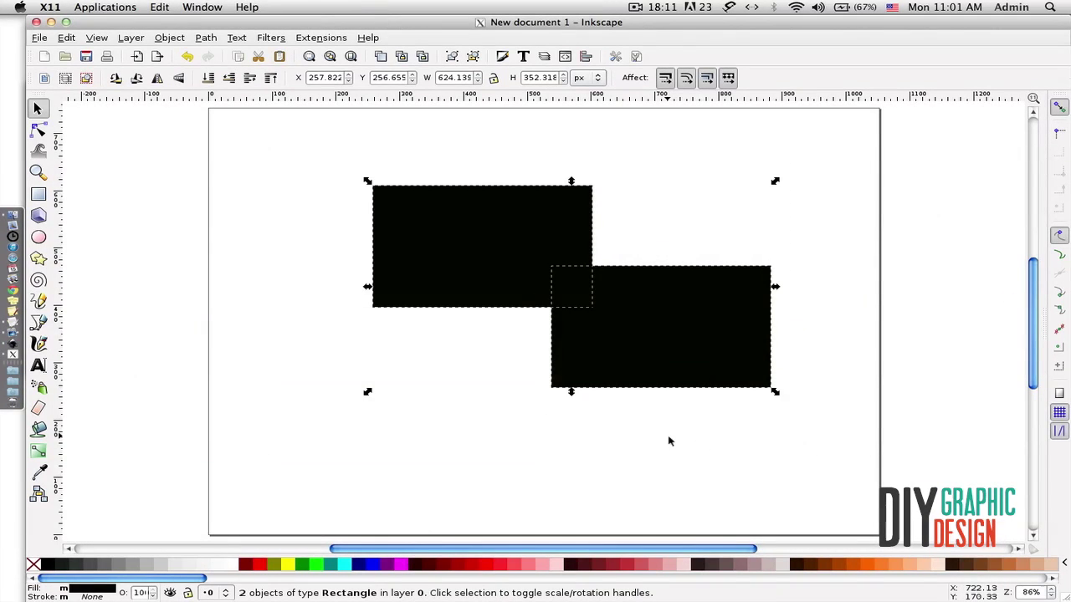
click(453, 61)
drag(465, 261, 337, 285)
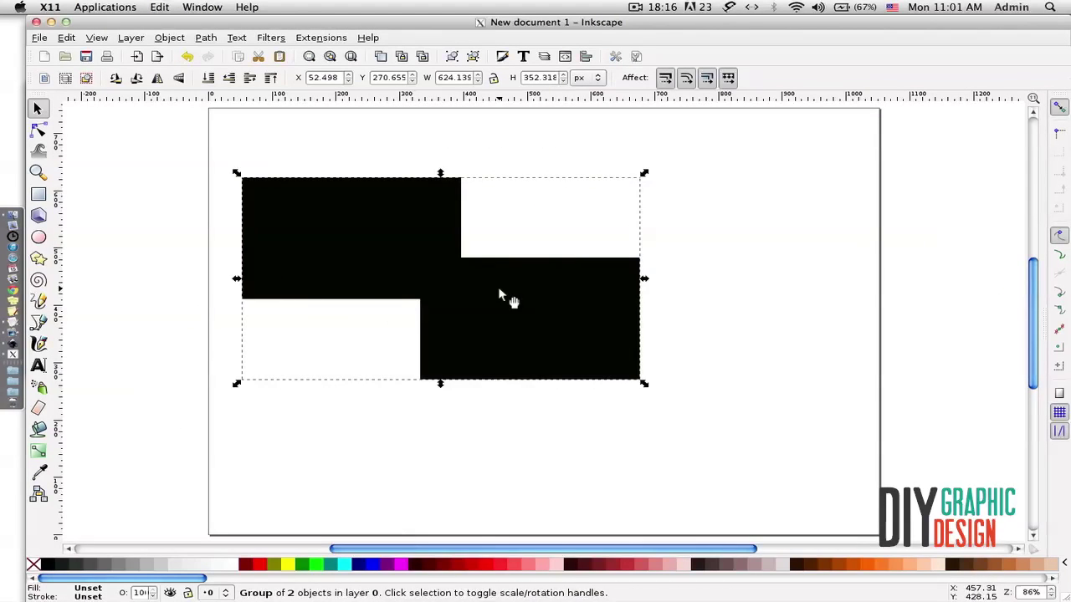
drag(499, 295, 540, 298)
click(473, 56)
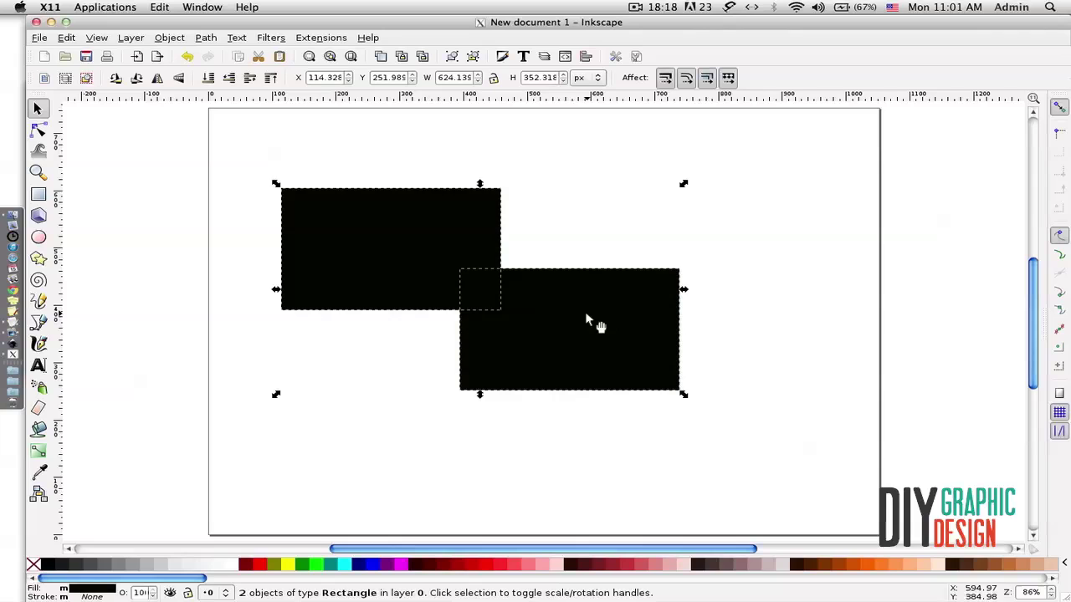
click(791, 268)
drag(577, 343, 748, 414)
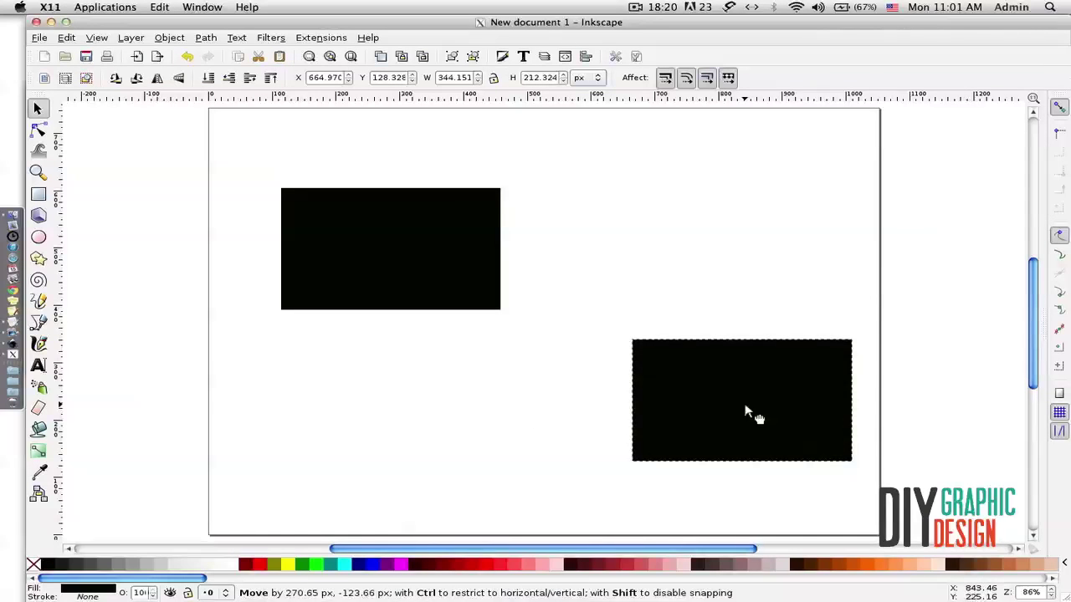
drag(689, 432, 665, 251)
- Delete the right-hand rectangle, open Fill and Stroke, and nudge the remaining rectangle right
key(Delete)
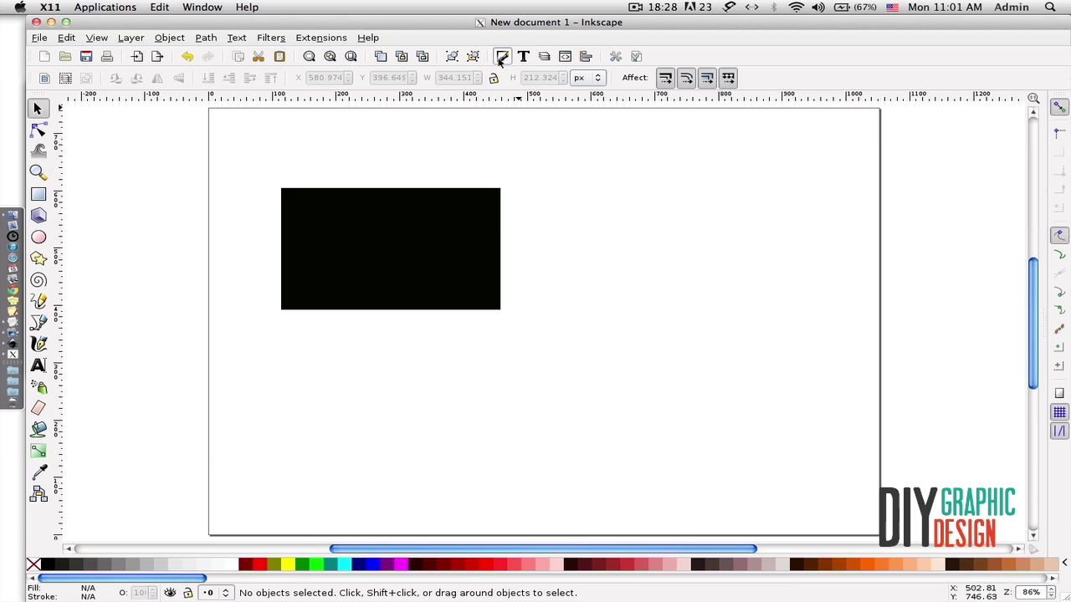
click(502, 56)
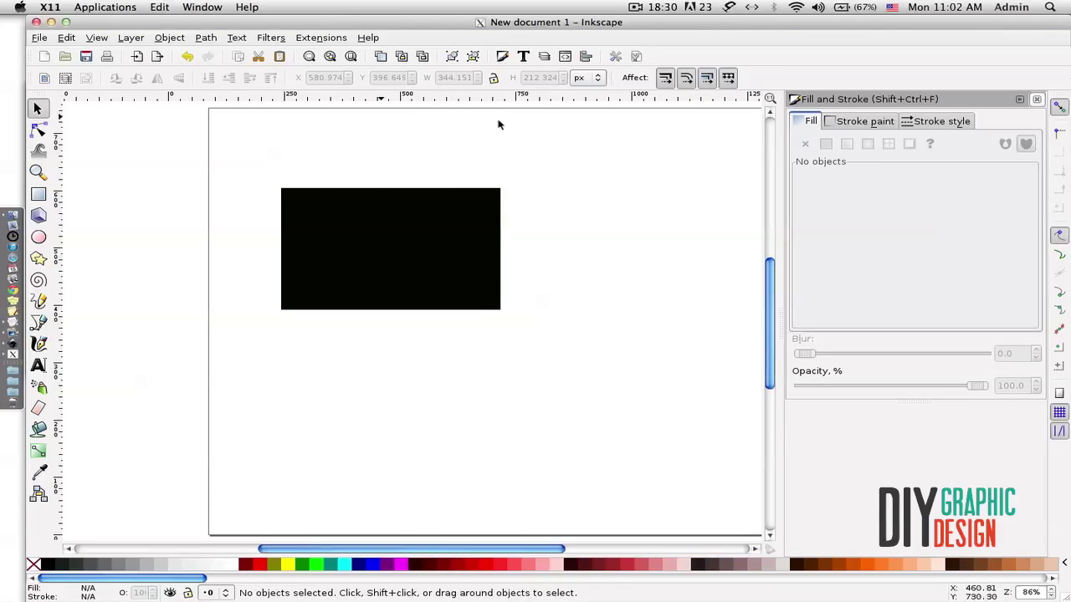
click(421, 242)
drag(419, 274, 437, 215)
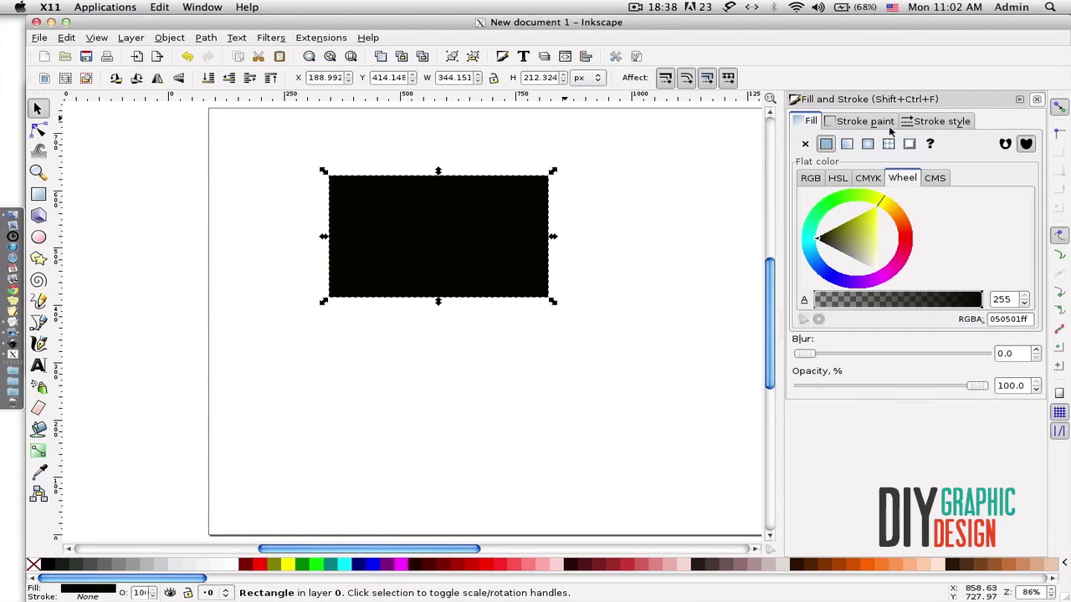
- Collapse, expand and close the Fill and Stroke panel, then reopen it for the rectangle
click(1019, 100)
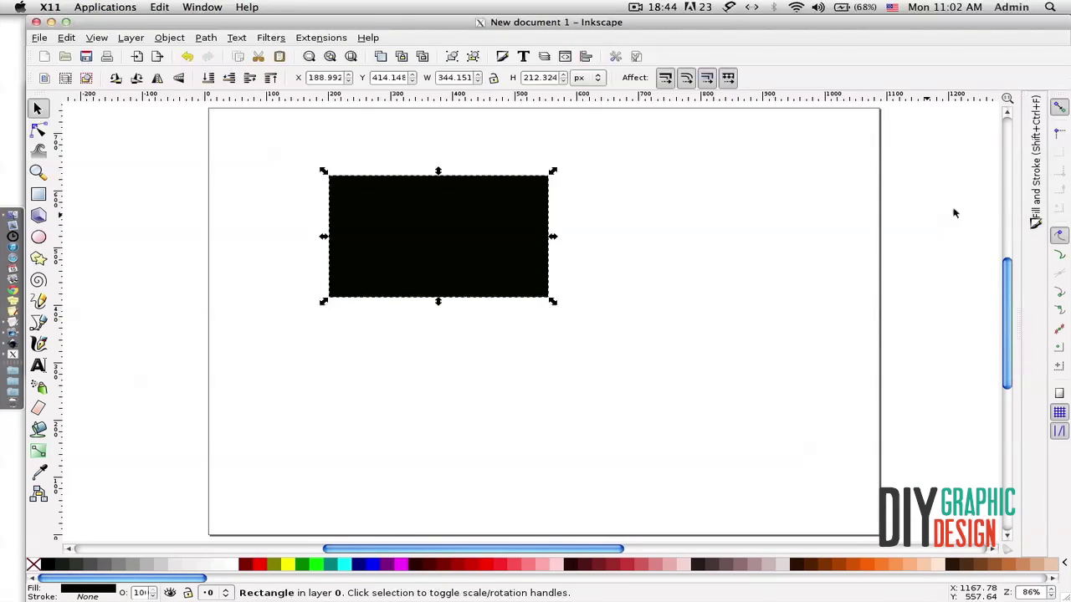
click(1035, 130)
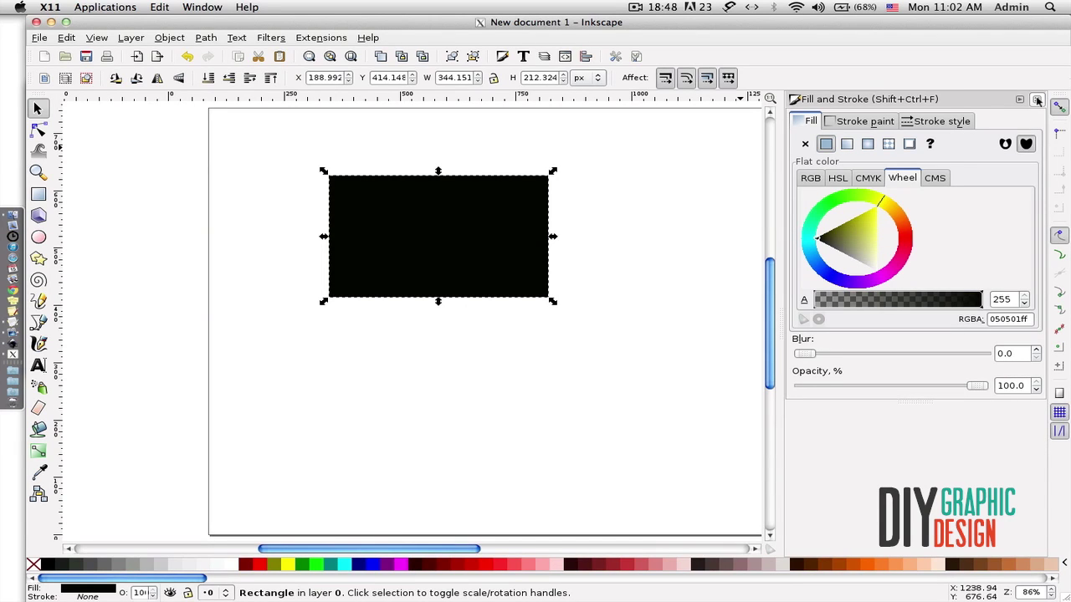
click(1037, 102)
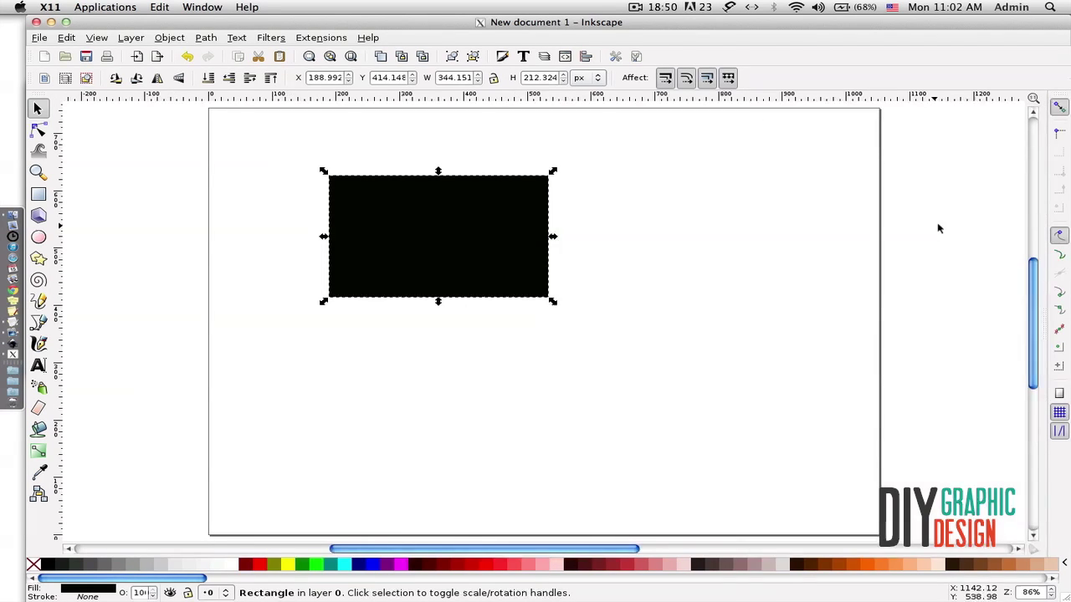
click(502, 56)
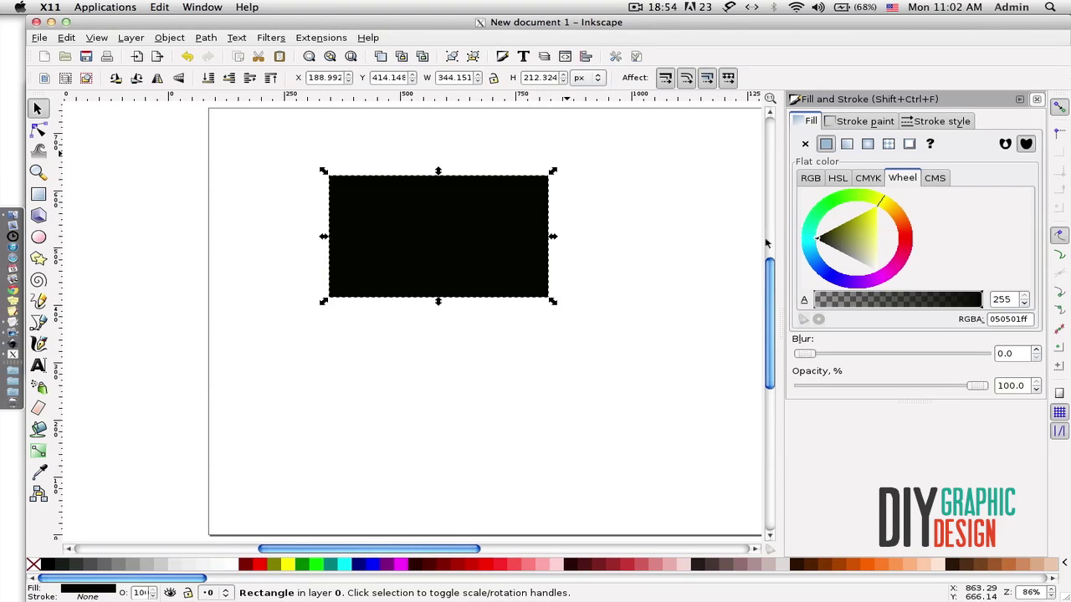
- Set the rectangle's fill to none and its stroke to flat red
click(496, 243)
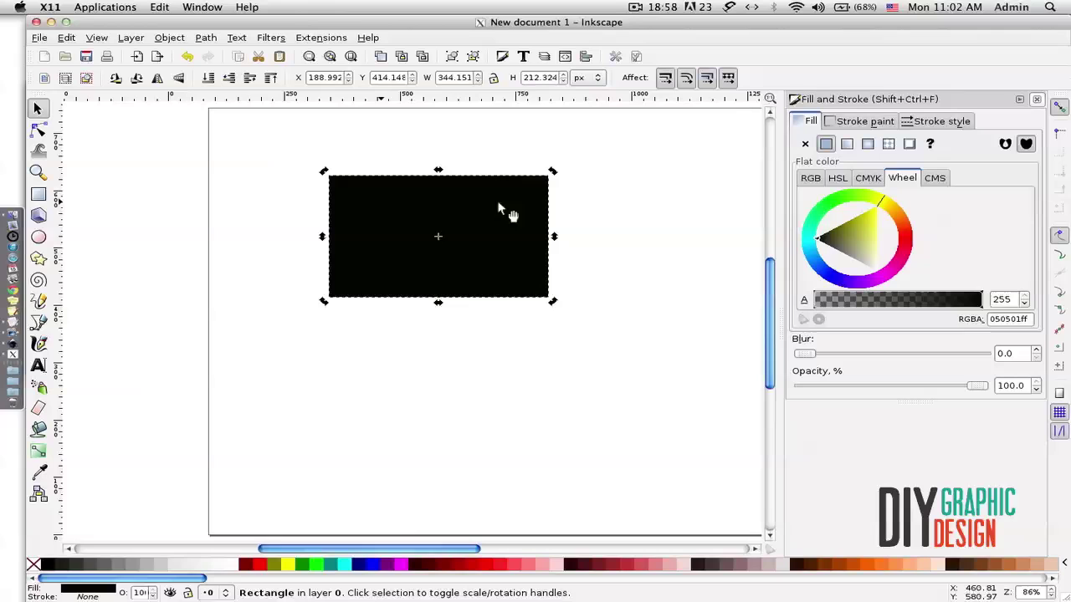
mouse_move(873, 228)
mouse_down()
mouse_move(866, 243)
mouse_move(858, 213)
mouse_up()
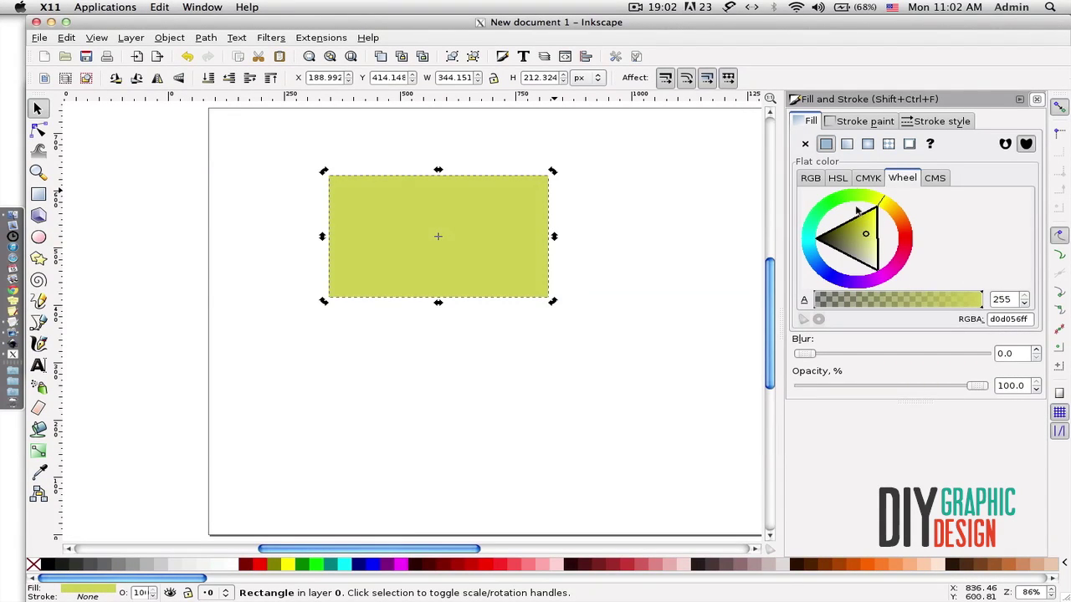
click(805, 144)
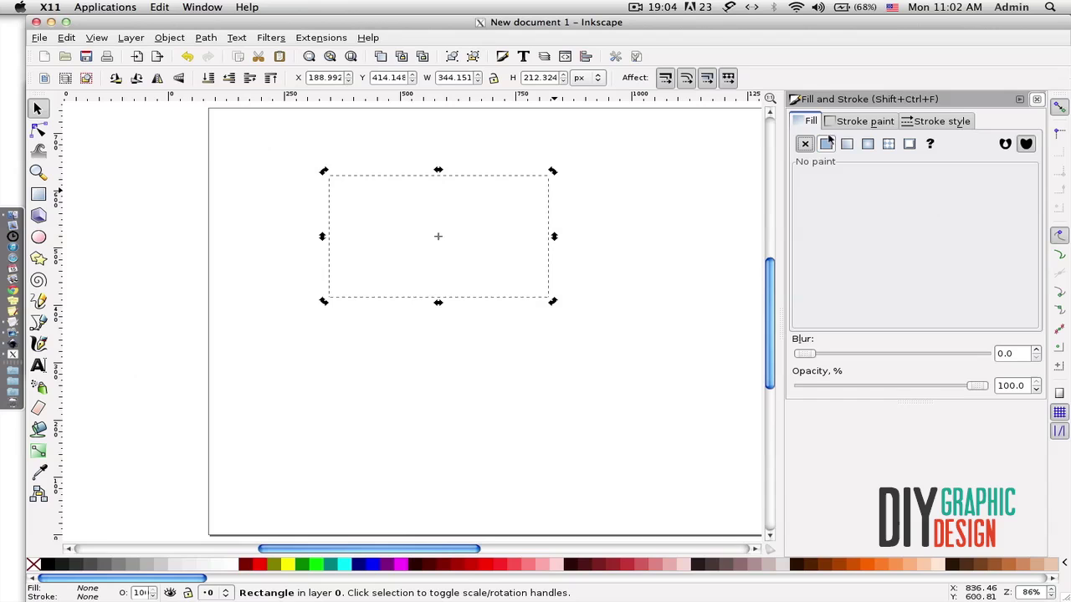
click(837, 124)
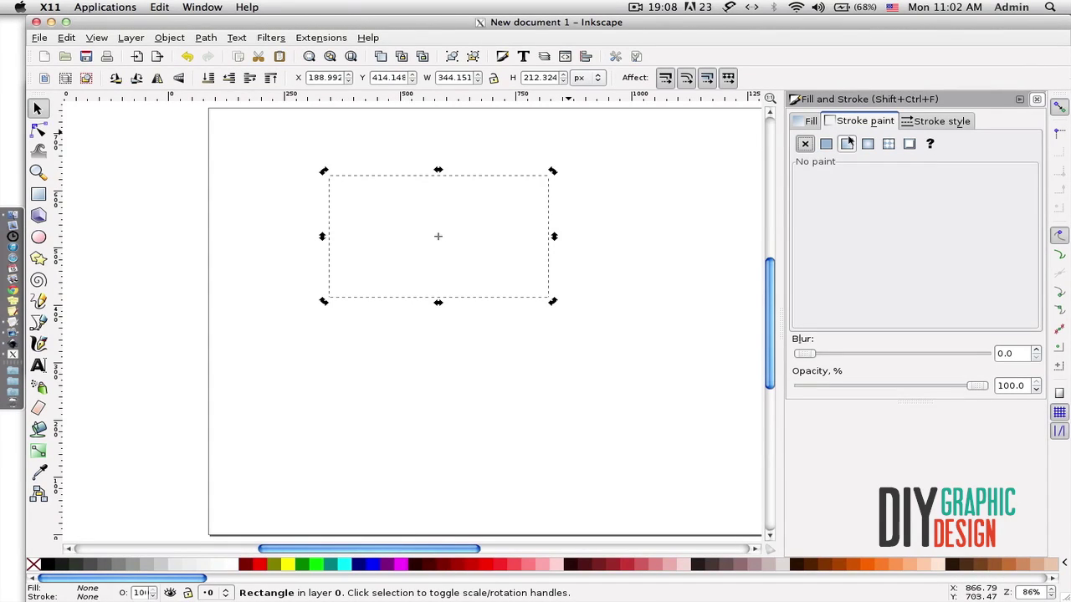
click(825, 146)
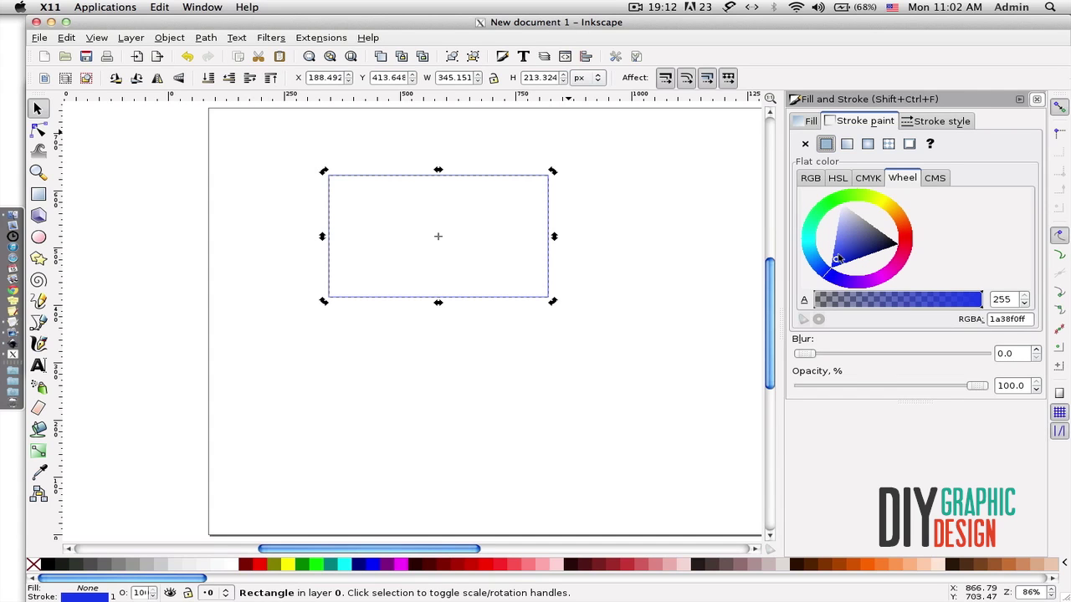
drag(835, 261, 891, 240)
click(908, 241)
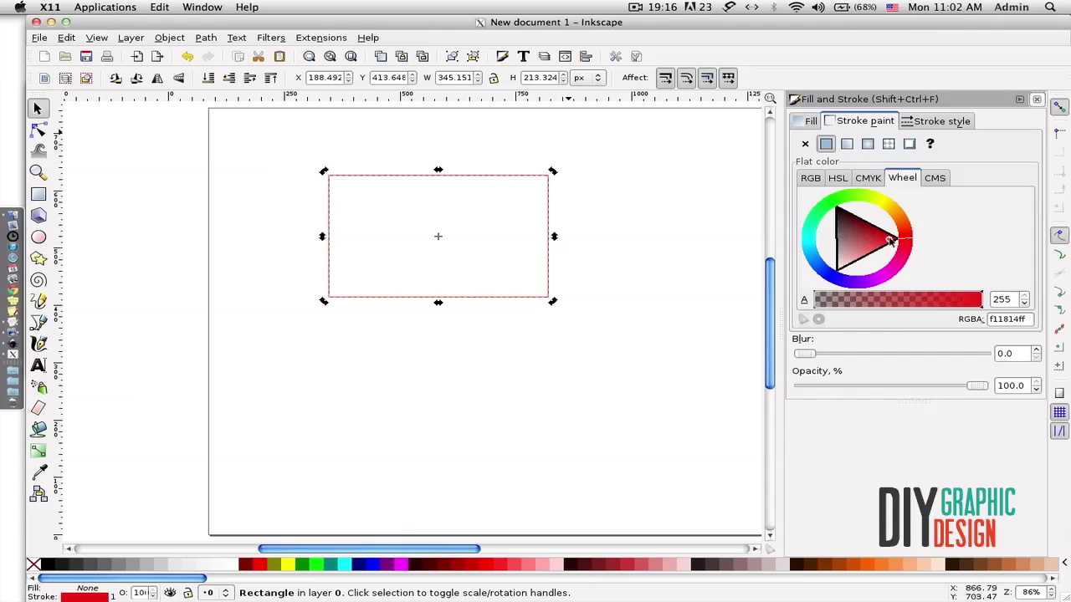
- In Stroke style, raise the outline width step by step to about 19.2
click(937, 122)
click(934, 140)
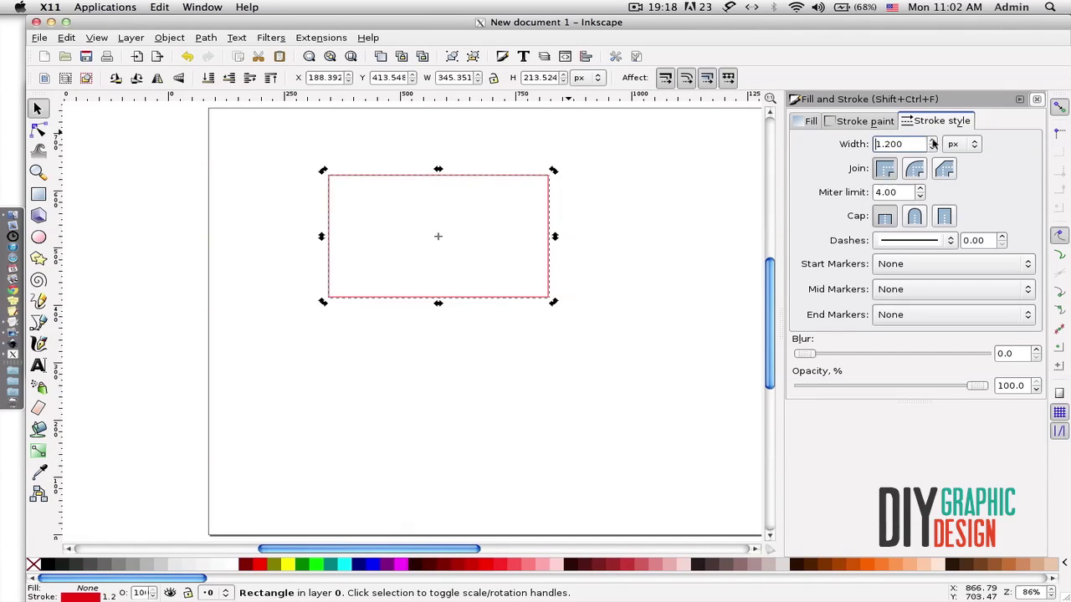
click(934, 141)
click(933, 141)
click(934, 140)
click(933, 141)
click(933, 141)
click(933, 140)
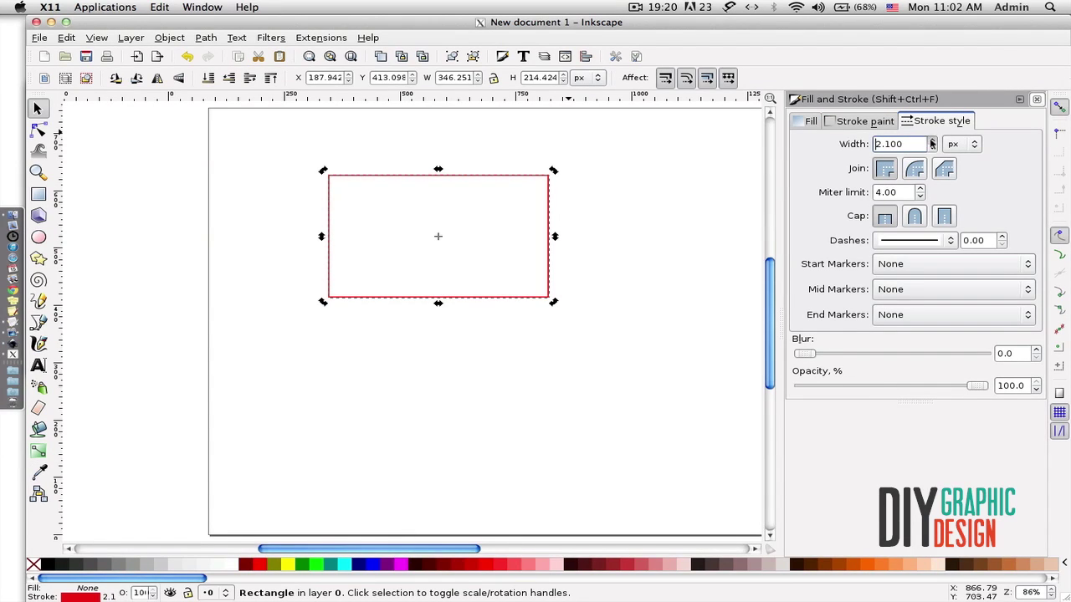
click(931, 140)
click(932, 141)
click(932, 142)
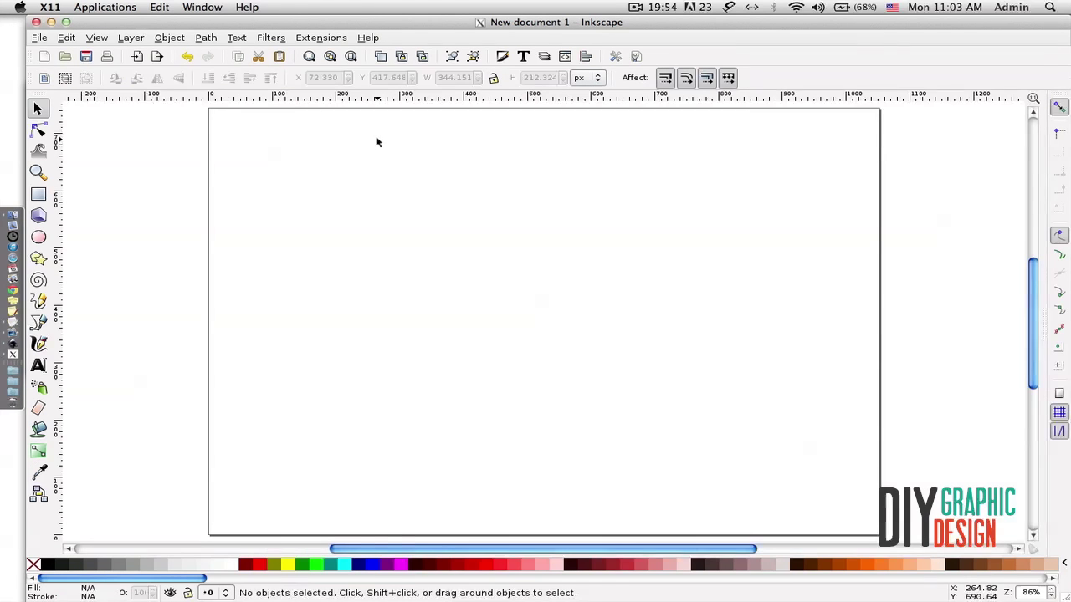
- With the Text and Font dialog open, draw a text frame and type Hello
click(523, 56)
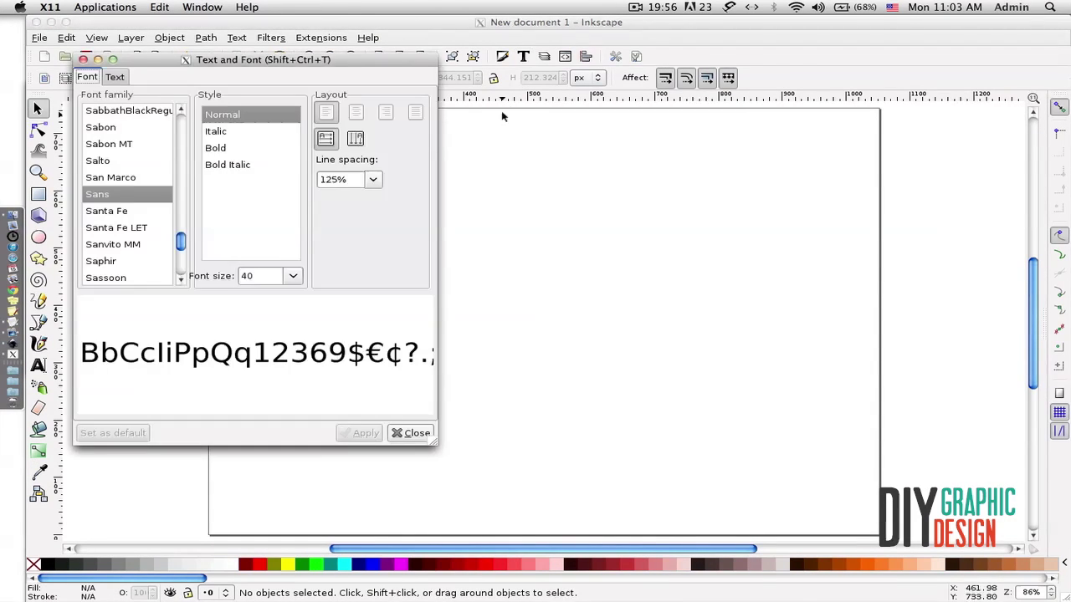
drag(393, 22, 992, 47)
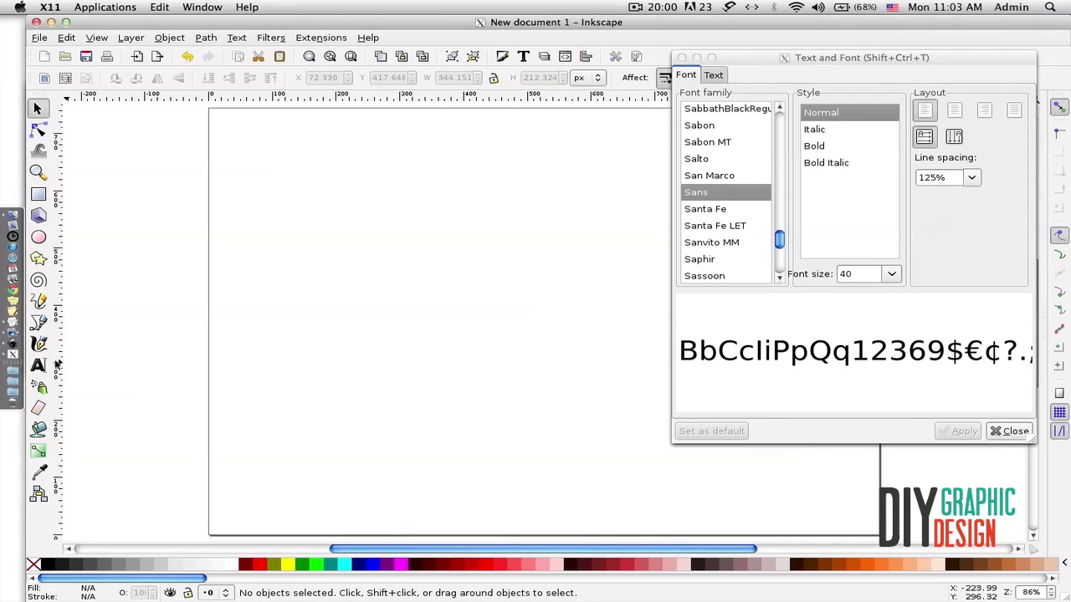
click(38, 365)
drag(268, 235, 589, 394)
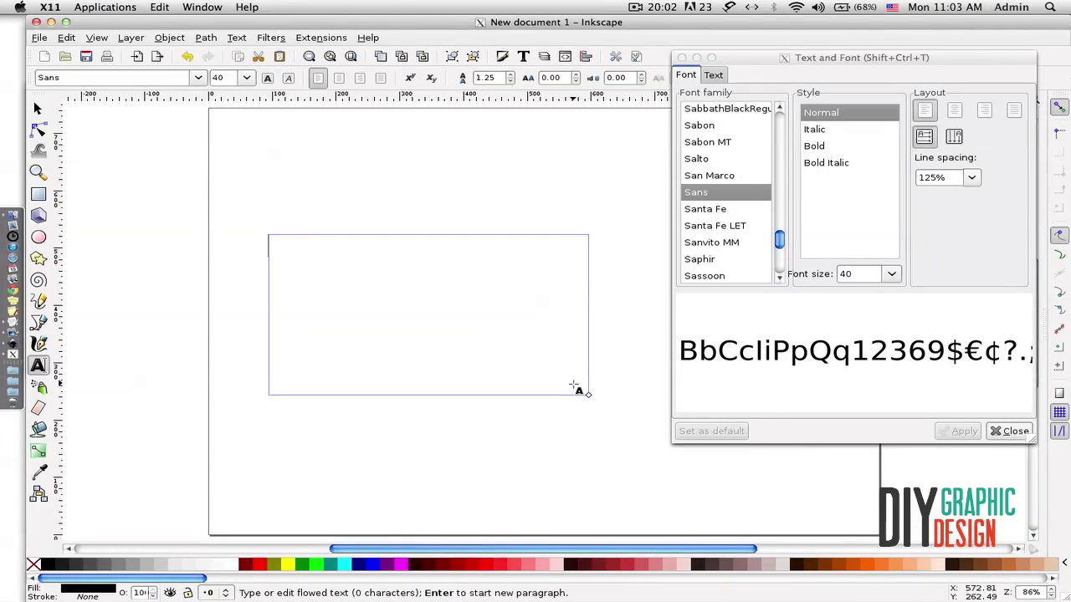
text(Hello)
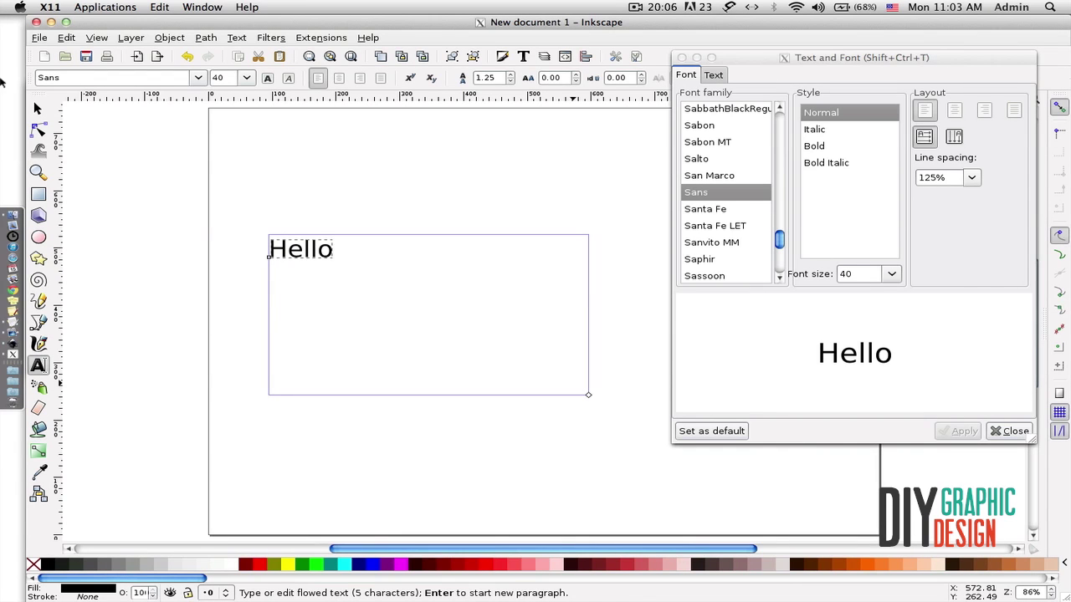
click(37, 109)
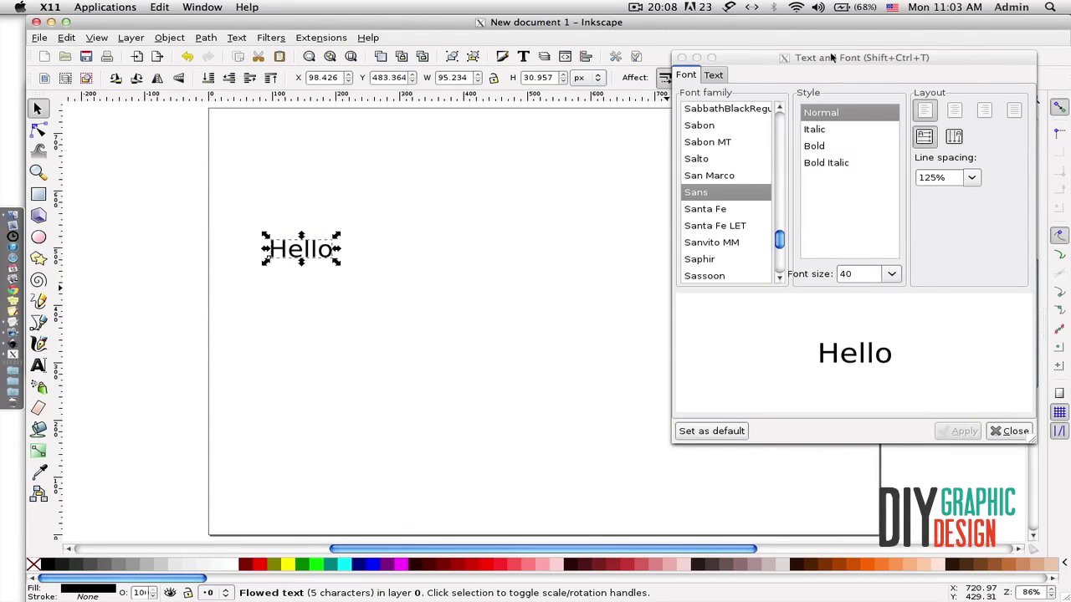
drag(833, 57, 795, 55)
- Apply Santa Fe Bold Italic at size 72 to Hello and scale it to about 313 × 164 px
click(694, 125)
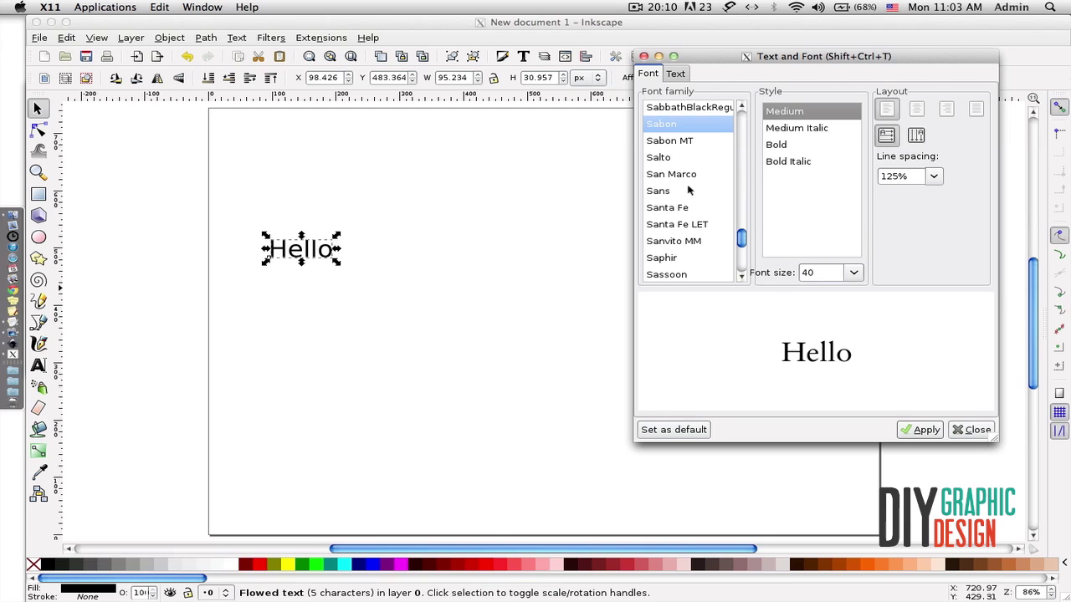
click(691, 211)
click(683, 244)
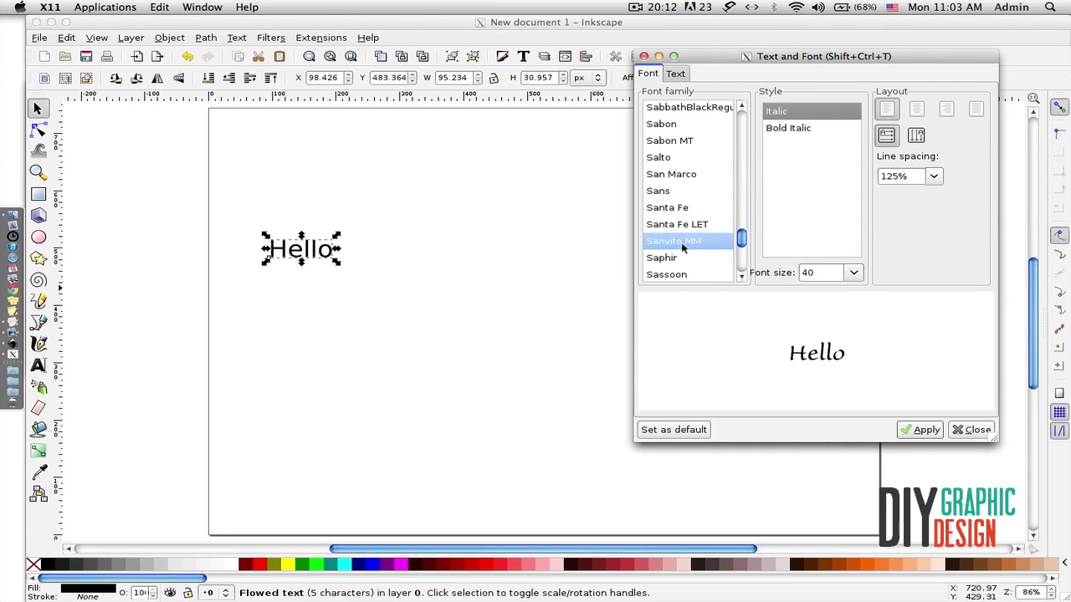
click(683, 260)
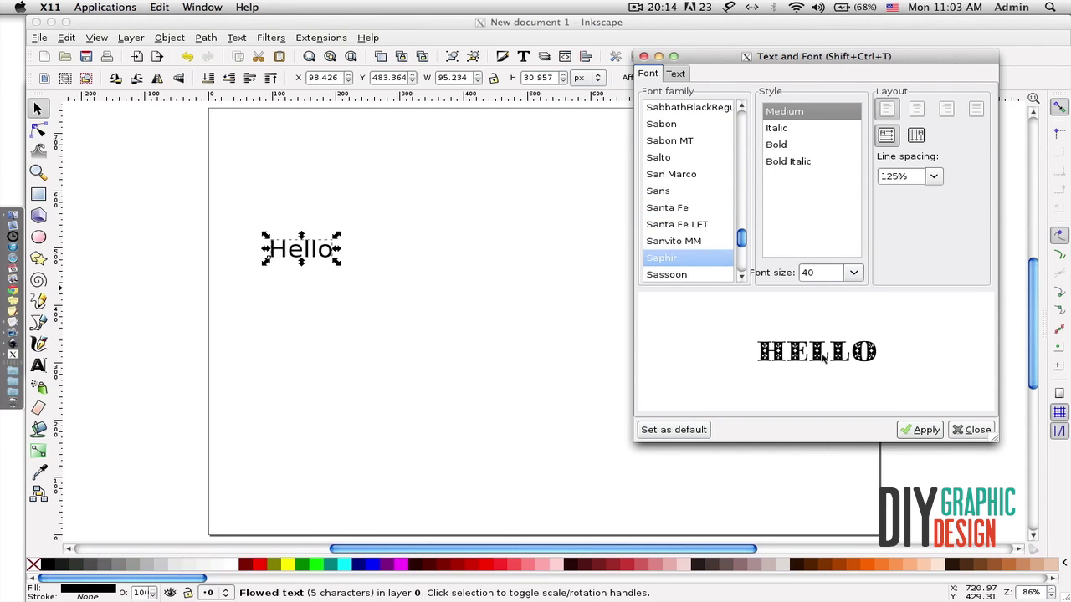
click(797, 128)
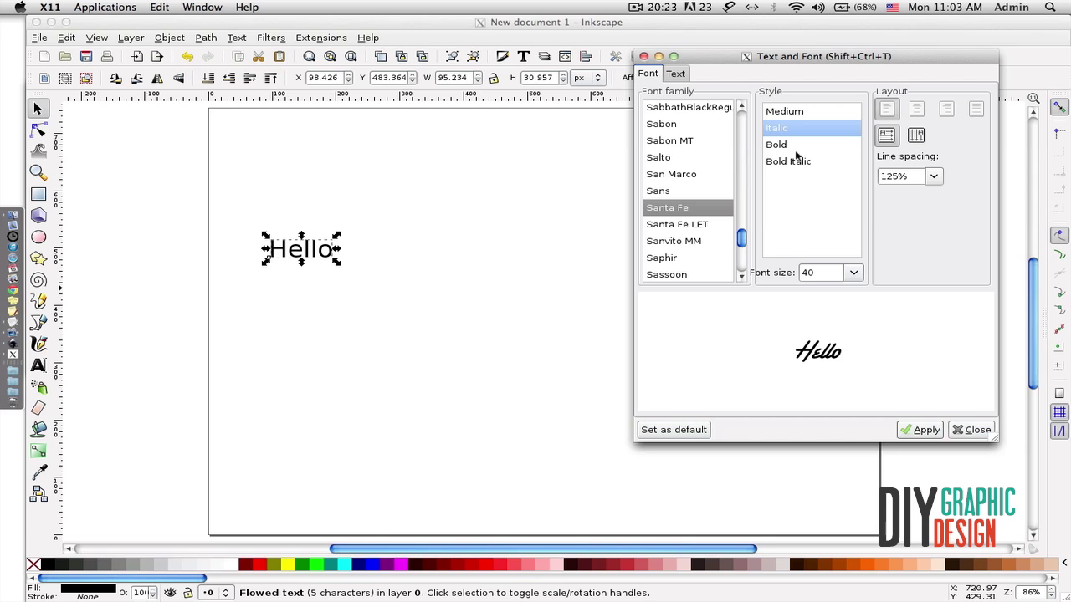
click(796, 151)
click(800, 162)
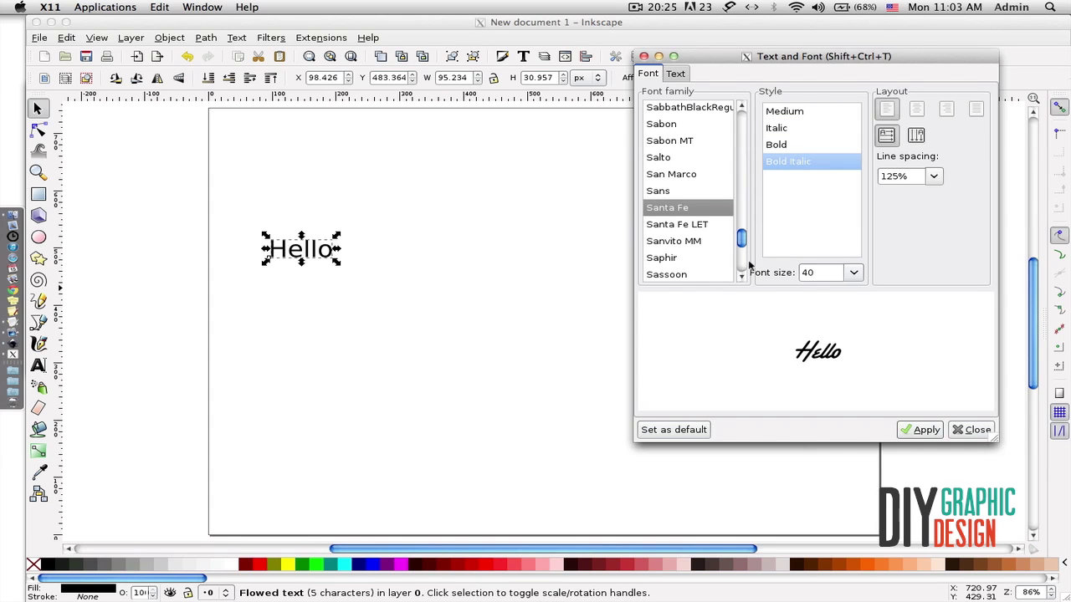
click(854, 273)
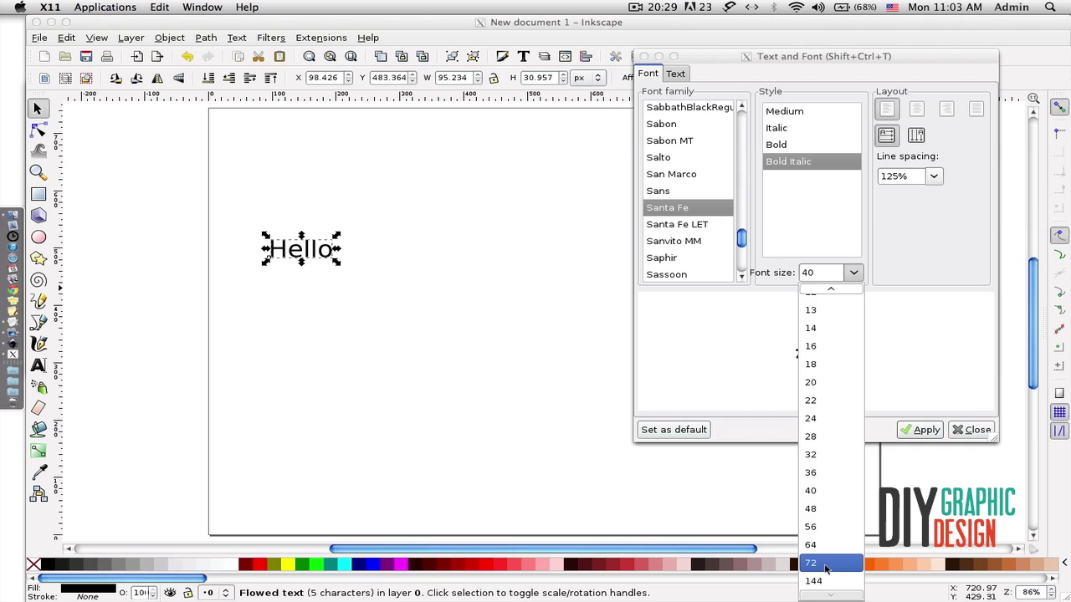
click(825, 564)
click(923, 430)
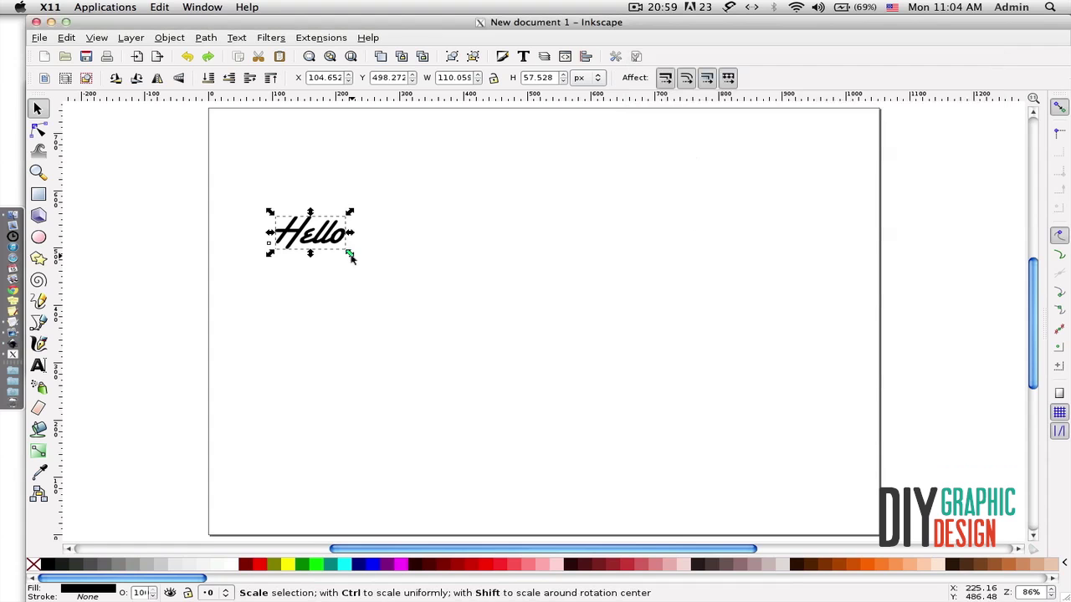
drag(352, 249, 781, 469)
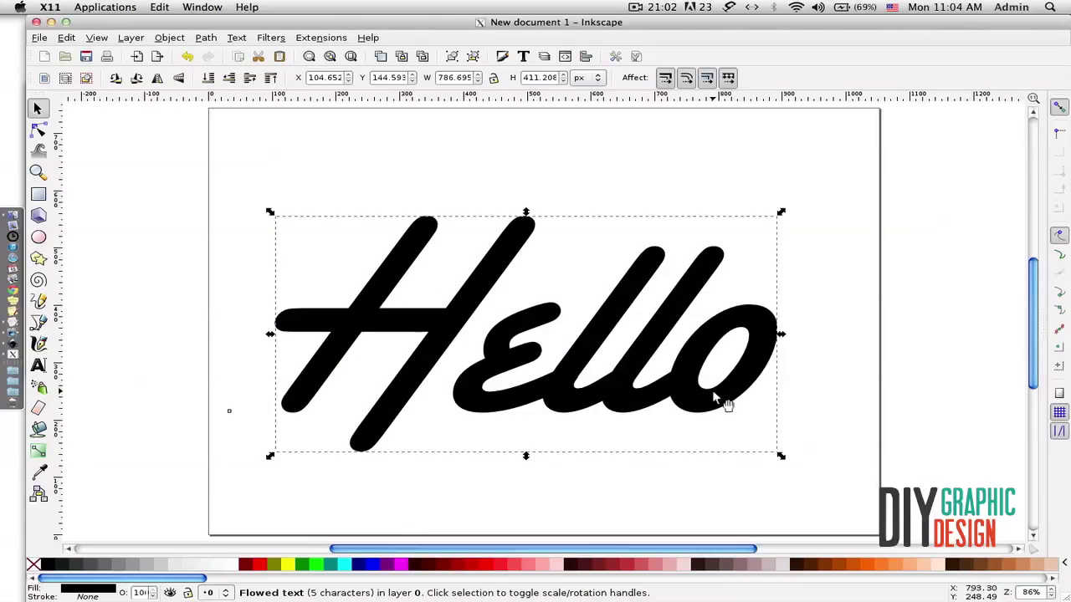
drag(718, 393, 681, 335)
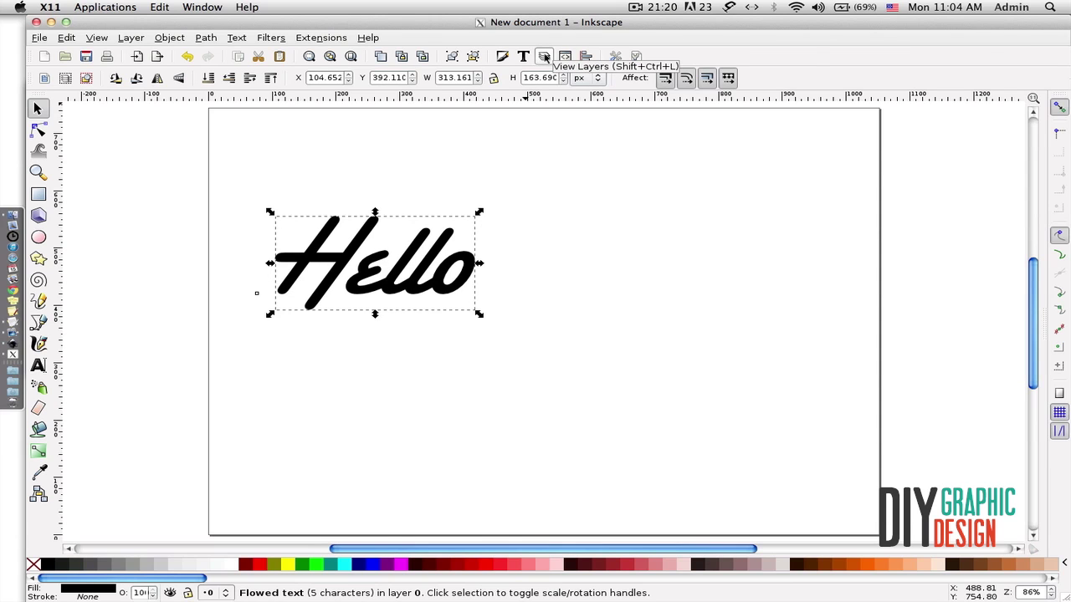
click(545, 56)
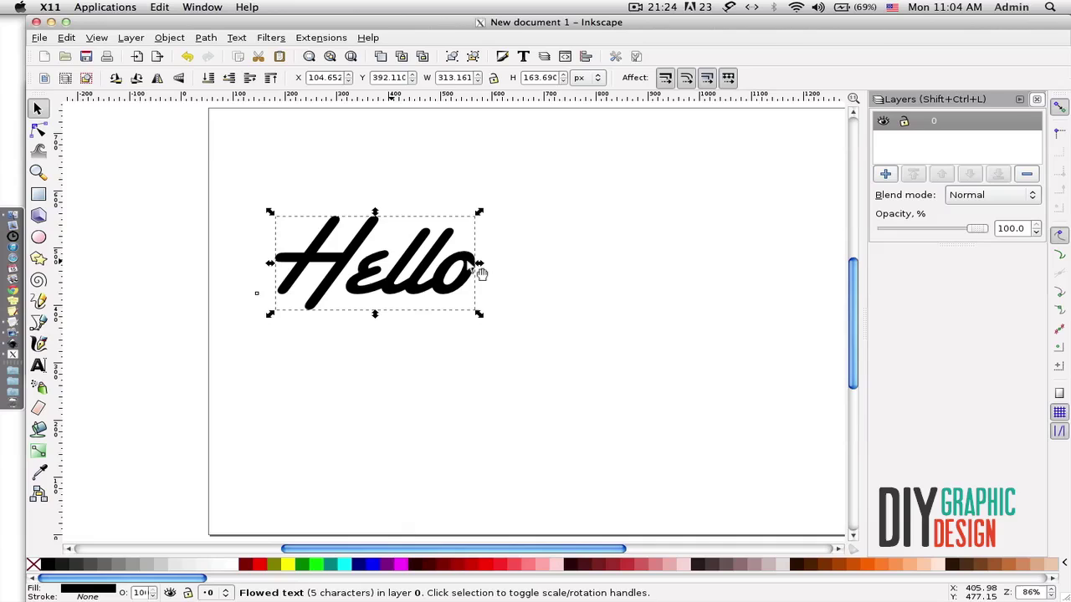
drag(480, 273, 481, 255)
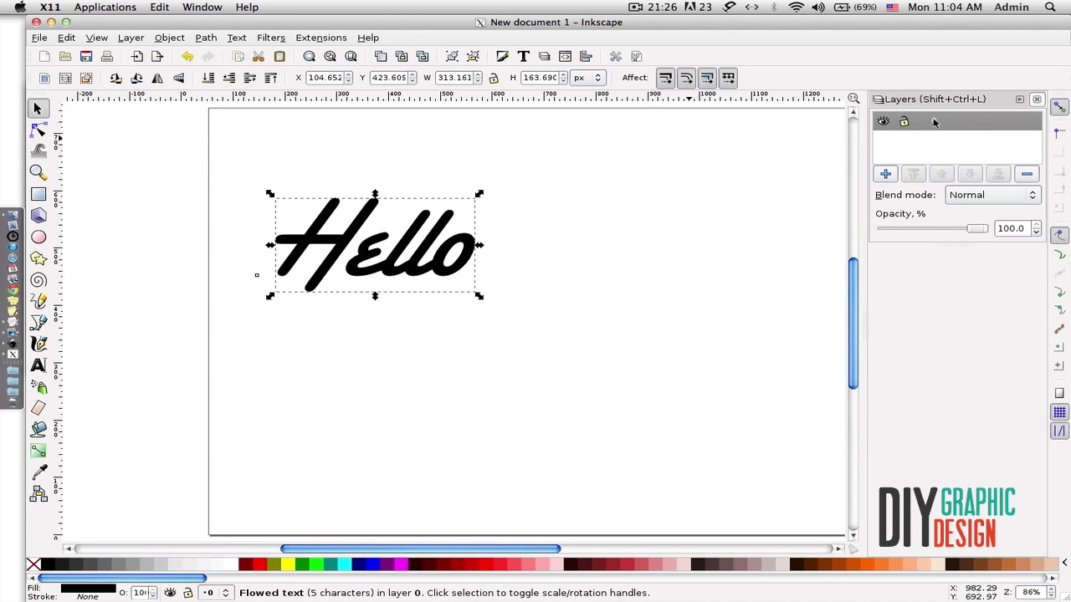
click(883, 122)
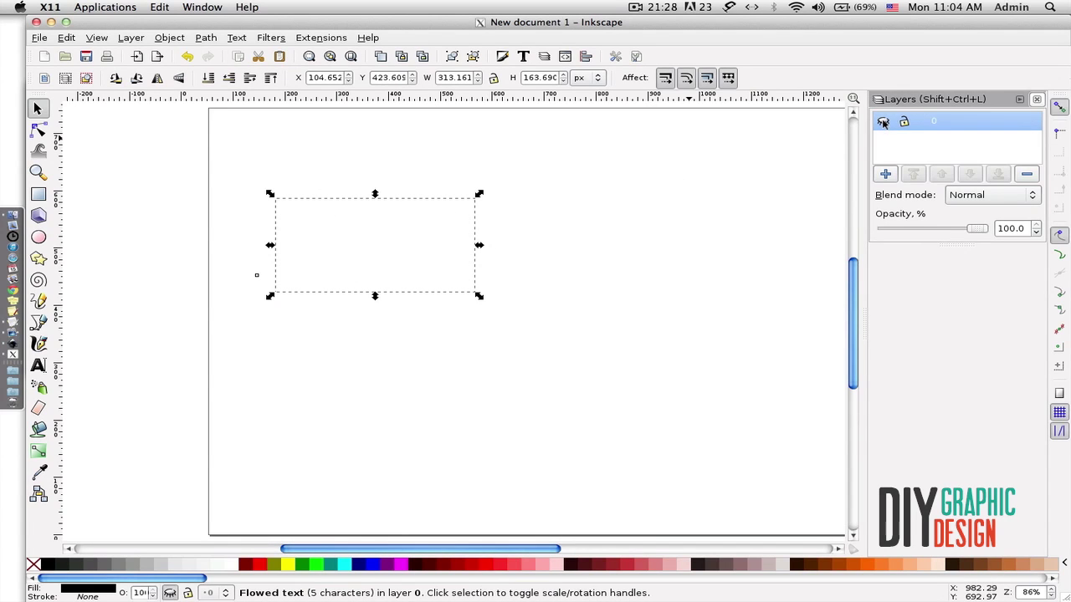
click(883, 122)
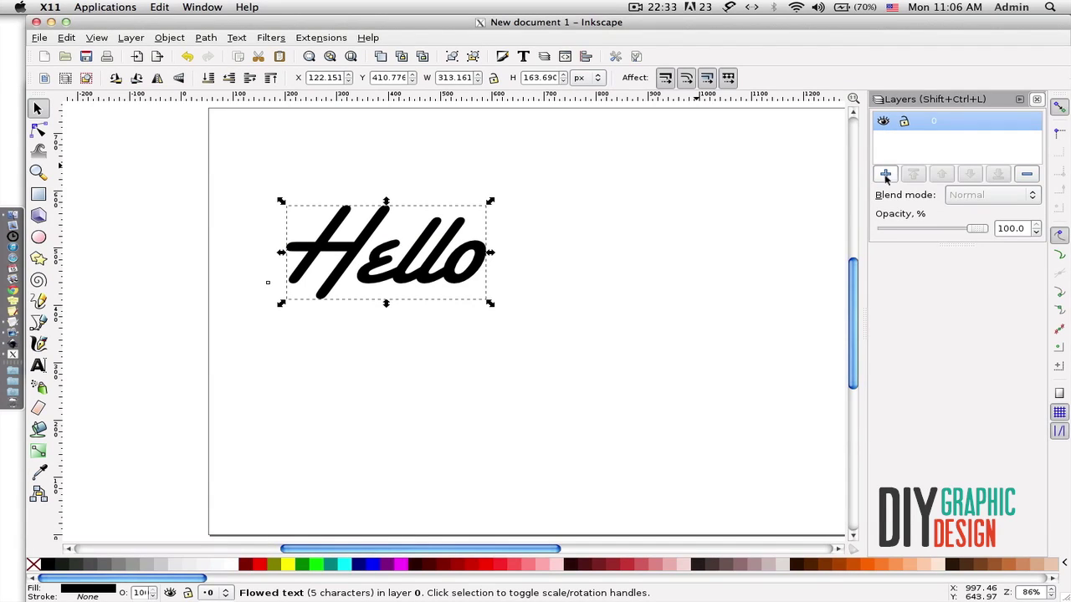
click(886, 174)
double_click(565, 305)
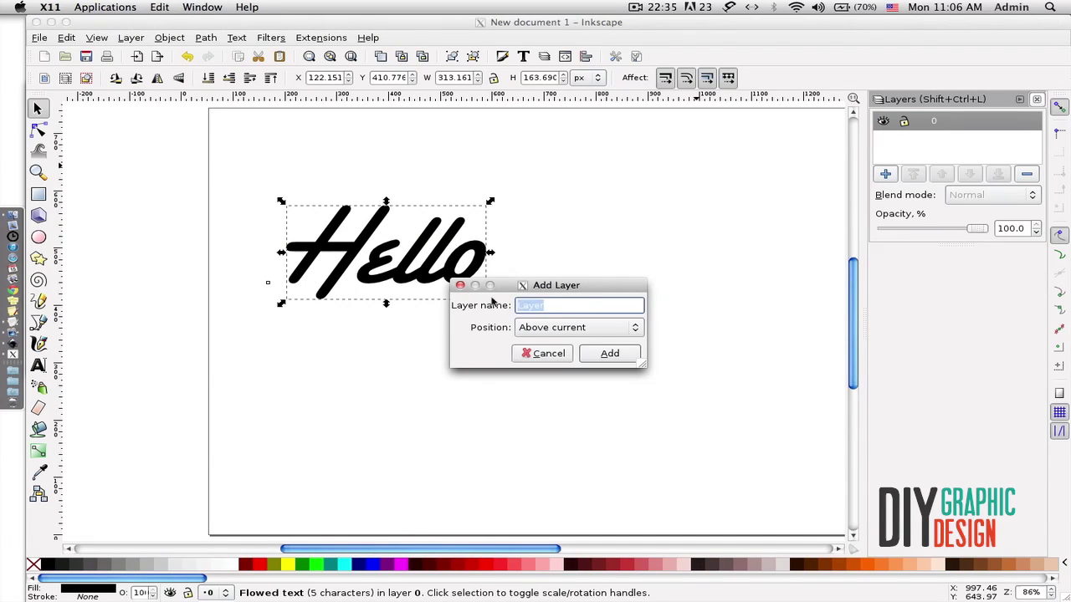
text(1)
click(620, 356)
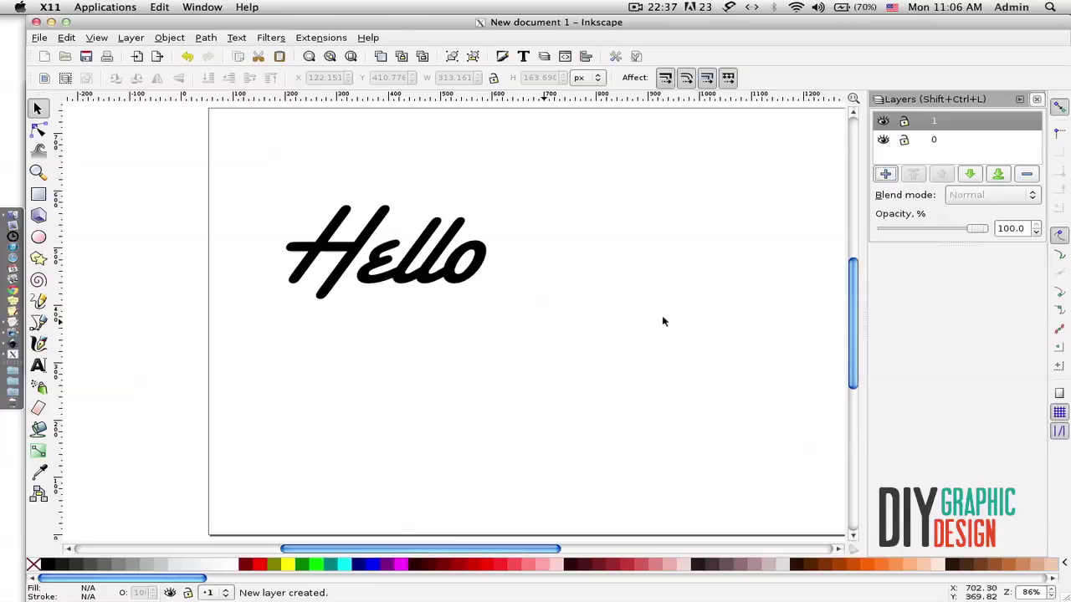
click(38, 193)
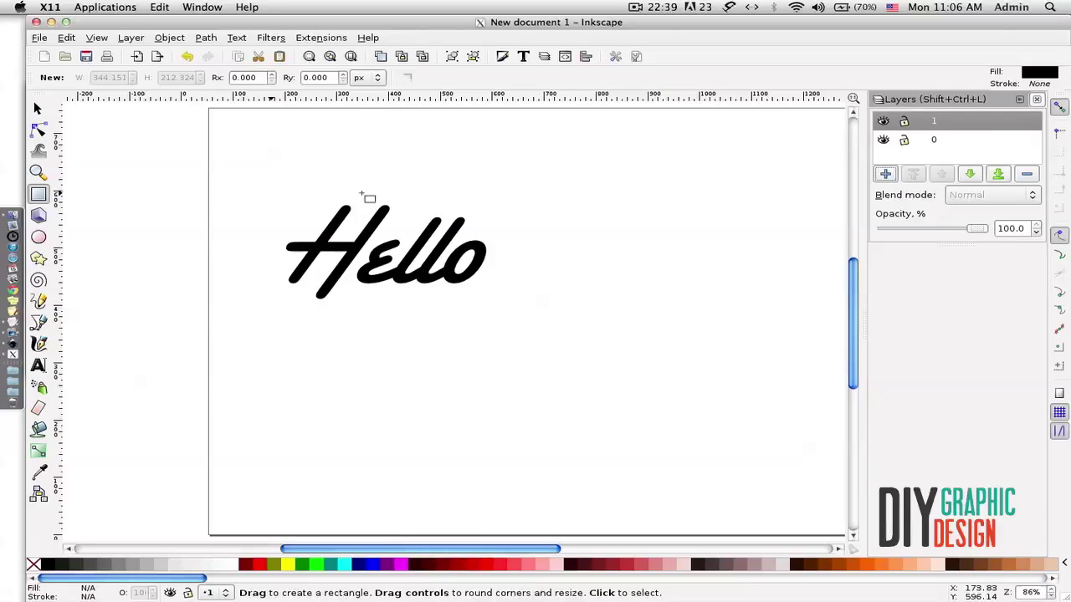
drag(594, 212, 749, 313)
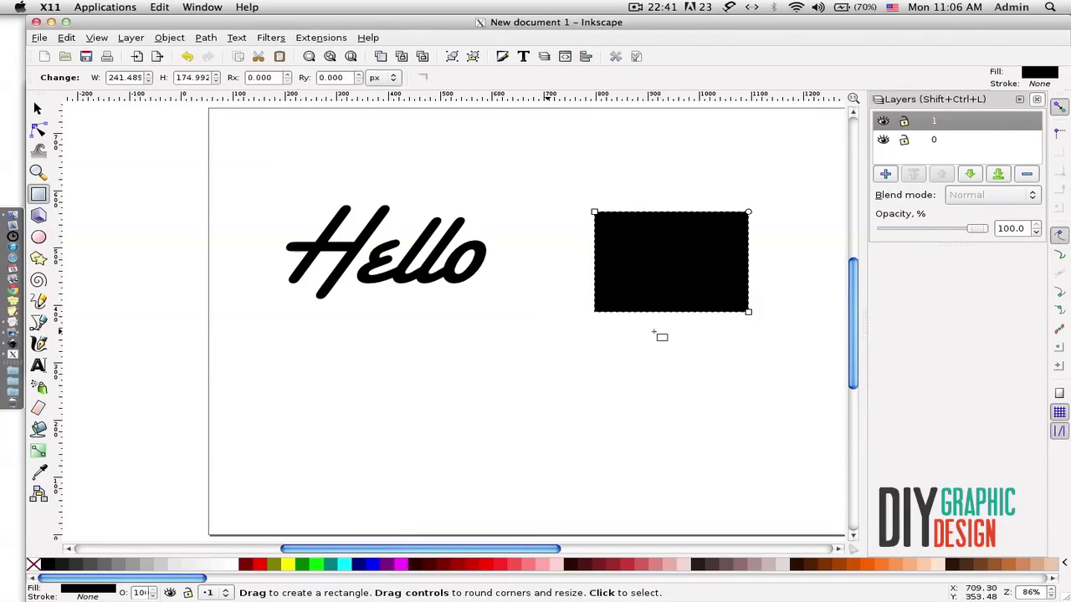
click(36, 109)
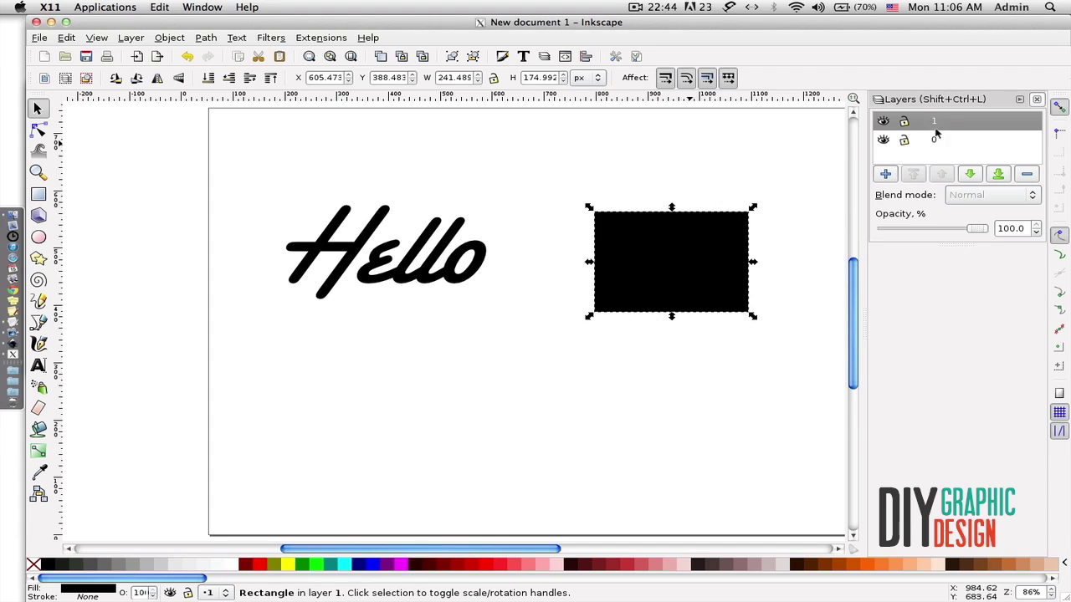
click(884, 122)
click(883, 122)
click(883, 122)
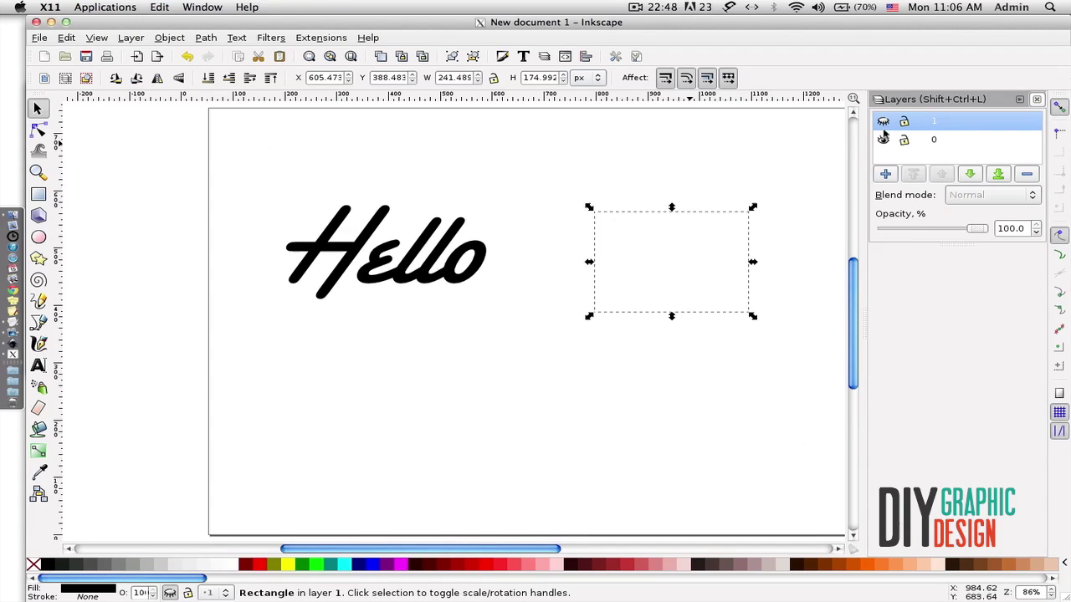
click(884, 122)
drag(667, 240, 650, 198)
key(ctrl+z)
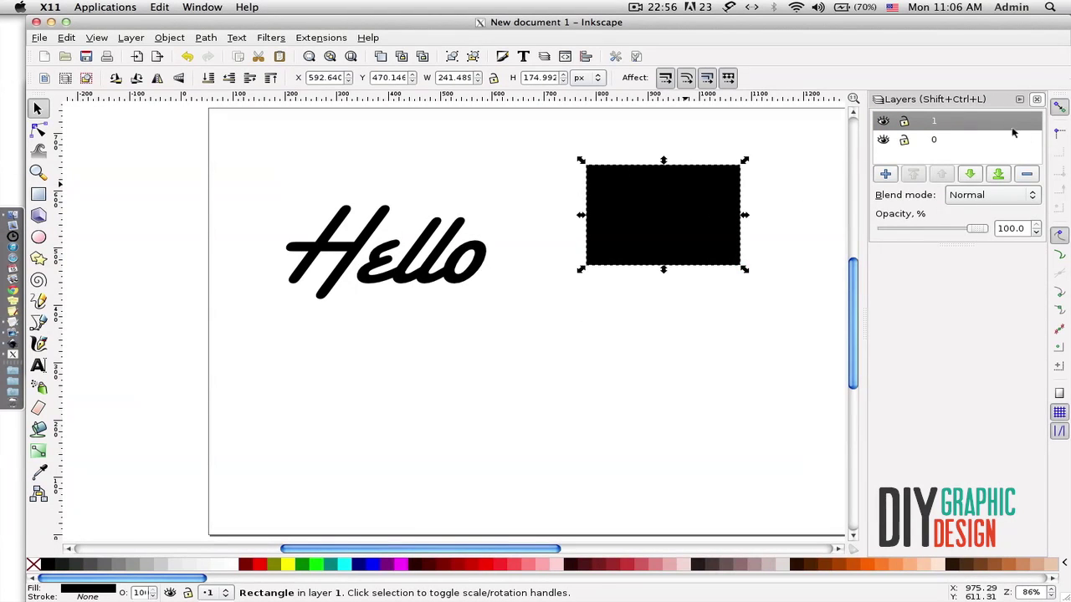
- Delete Layer 1, close the Layers panel, and delete the Hello text
click(1027, 174)
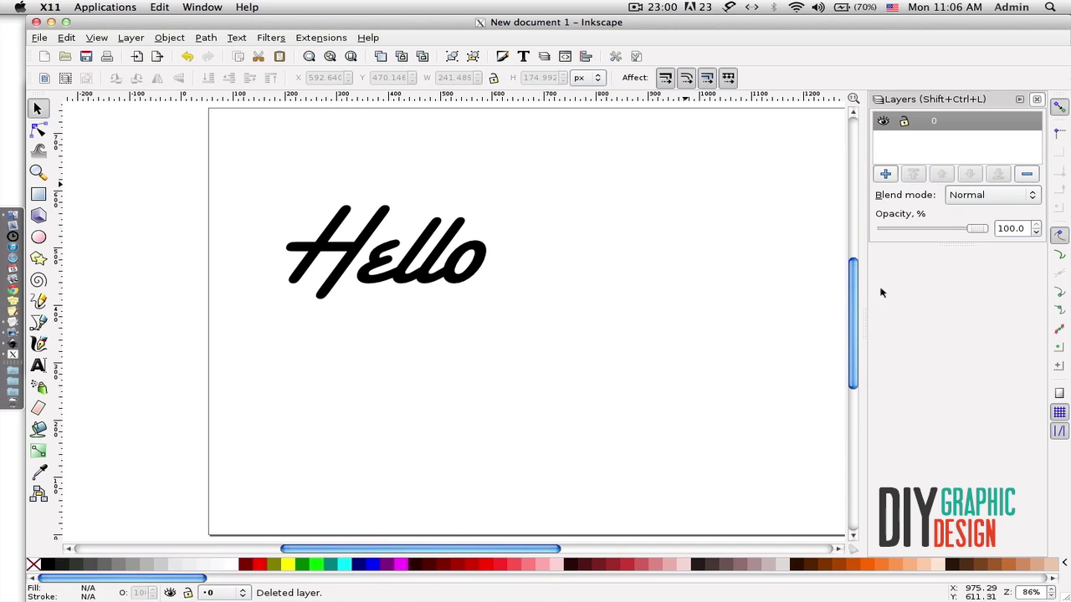
click(1038, 98)
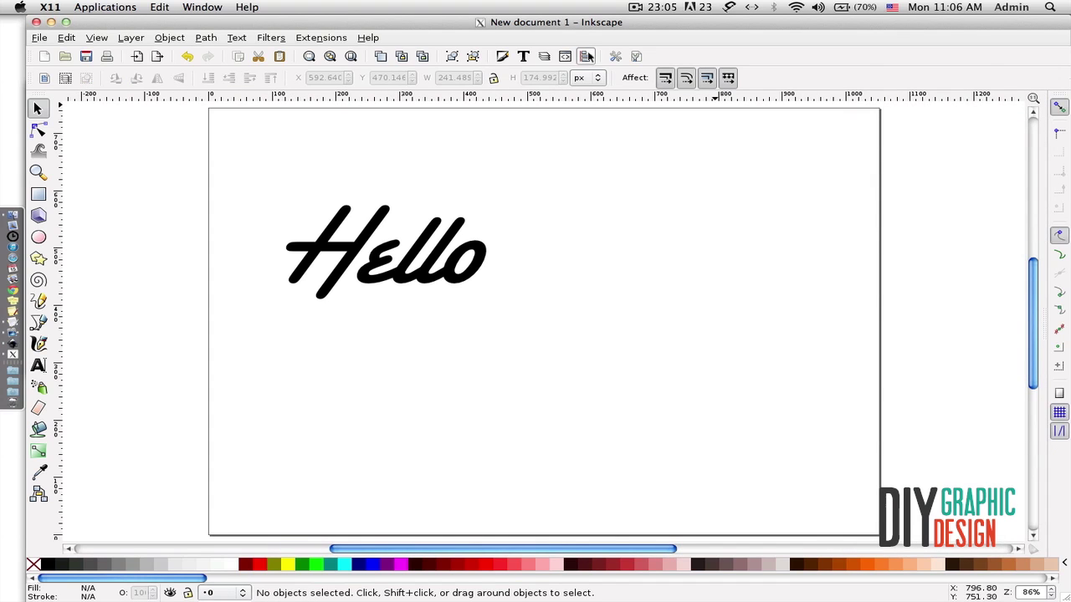
click(451, 272)
key(Delete)
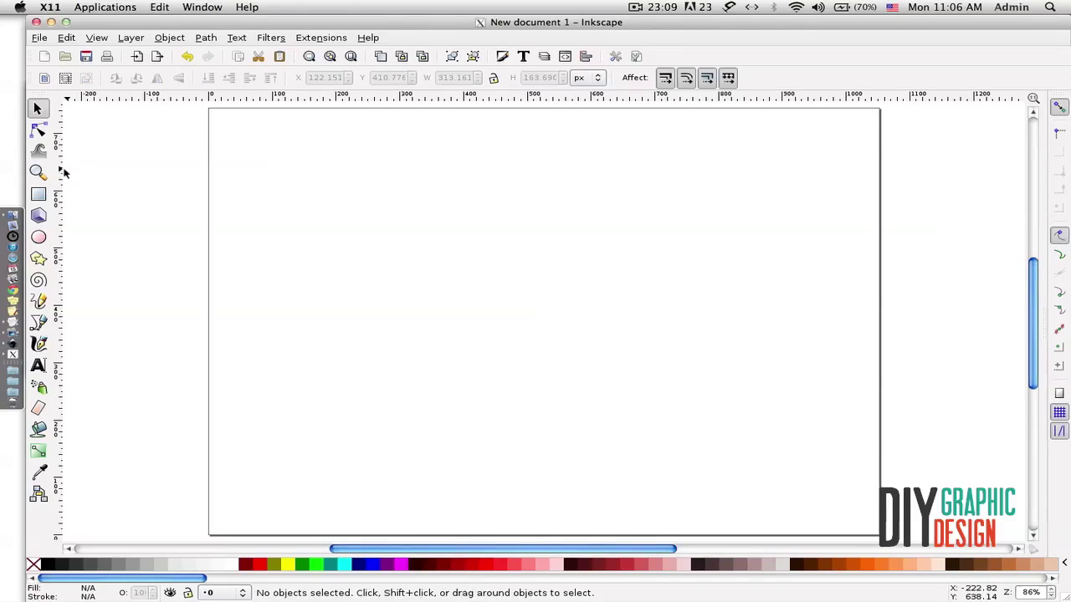
- Draw a black rectangle and move a duplicate of it to the right
click(39, 194)
drag(387, 199, 533, 302)
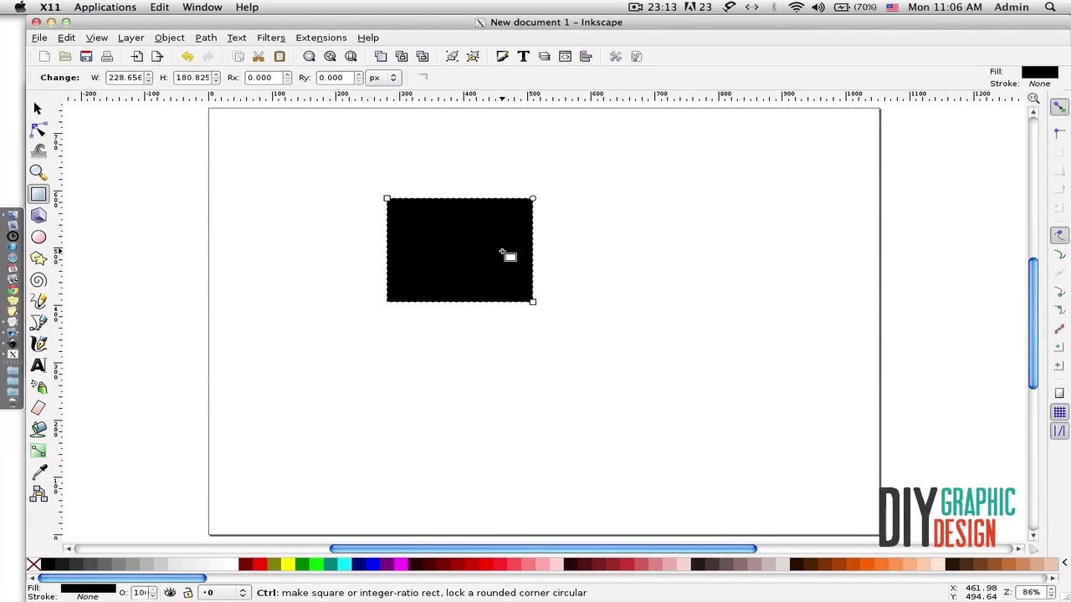
click(36, 108)
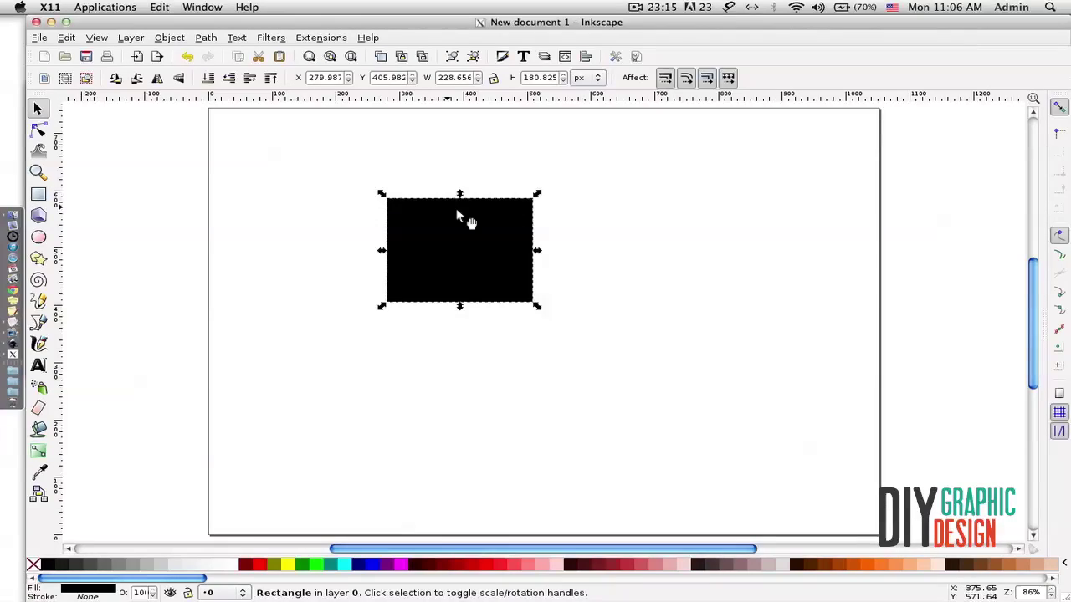
key(ctrl+d)
drag(485, 249, 688, 290)
- Try centre and top alignment on both rectangles in Align and Distribute, then delete them
drag(256, 148, 802, 416)
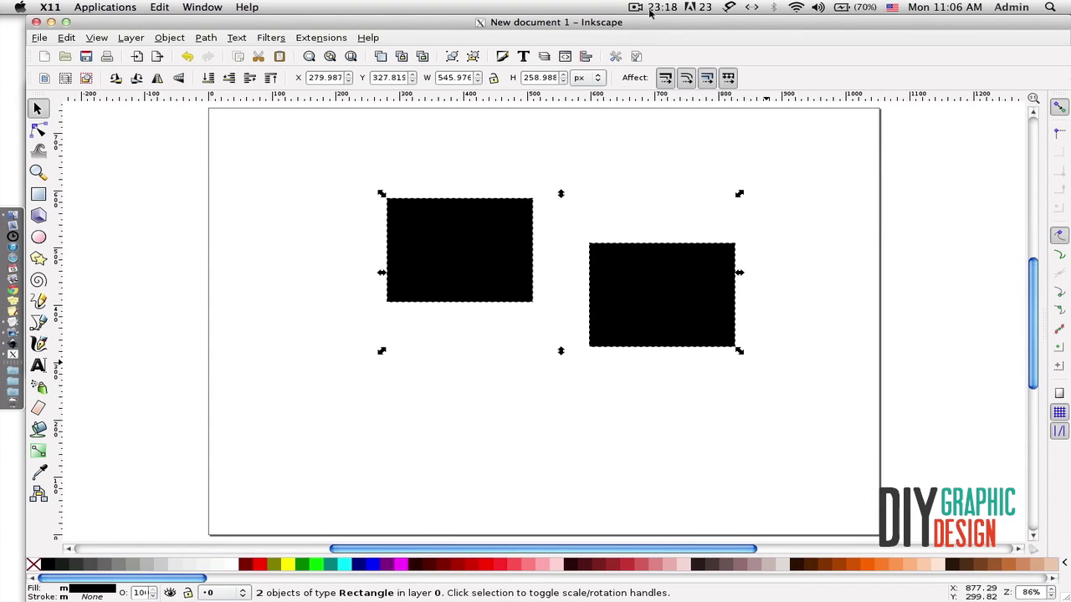
click(587, 57)
click(933, 169)
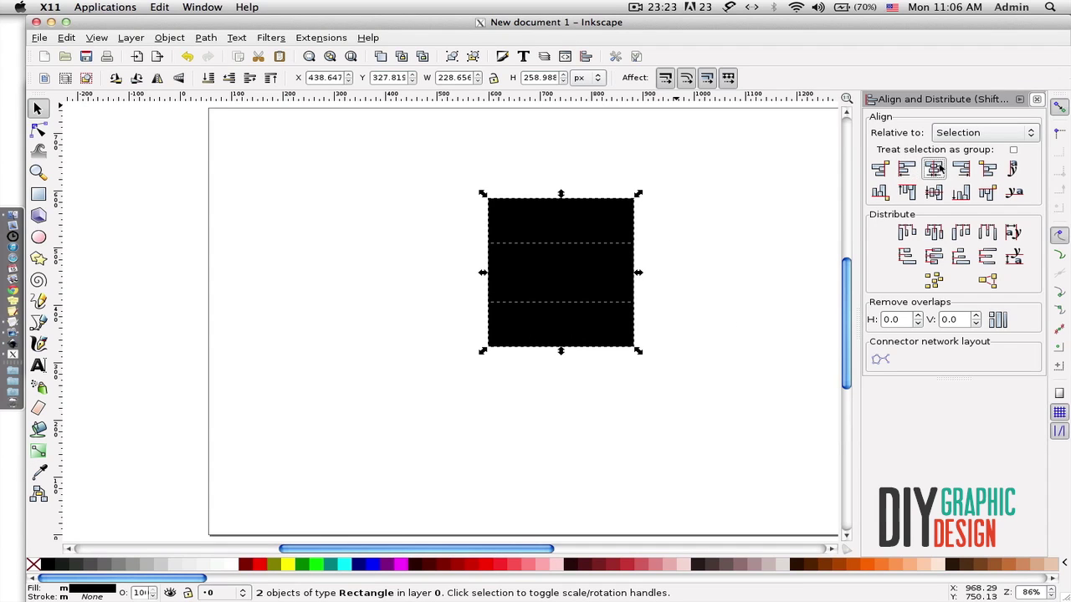
key(ctrl+z)
click(906, 192)
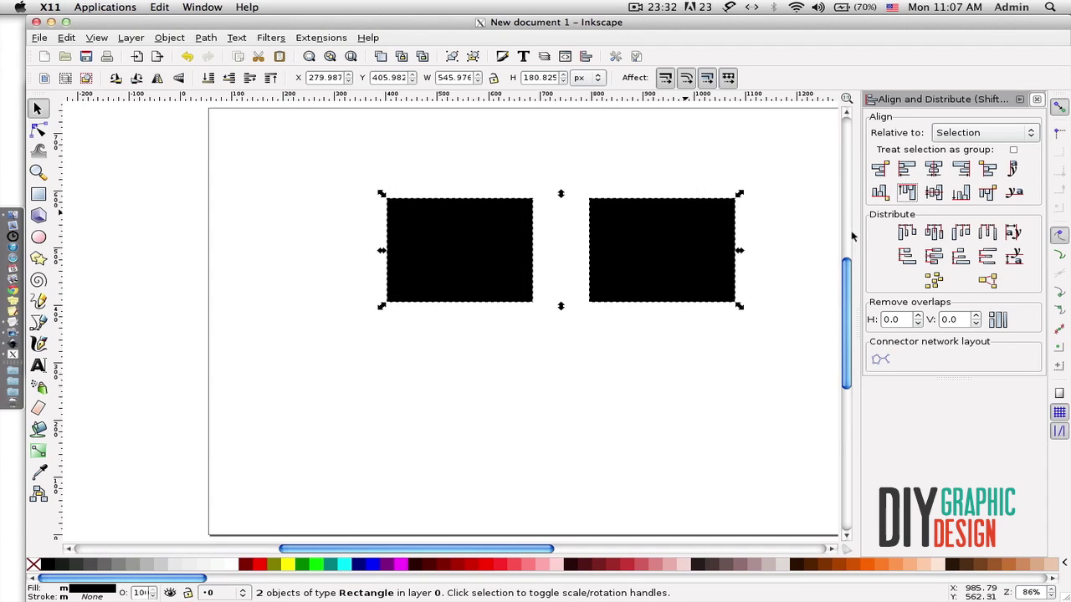
click(933, 191)
key(Delete)
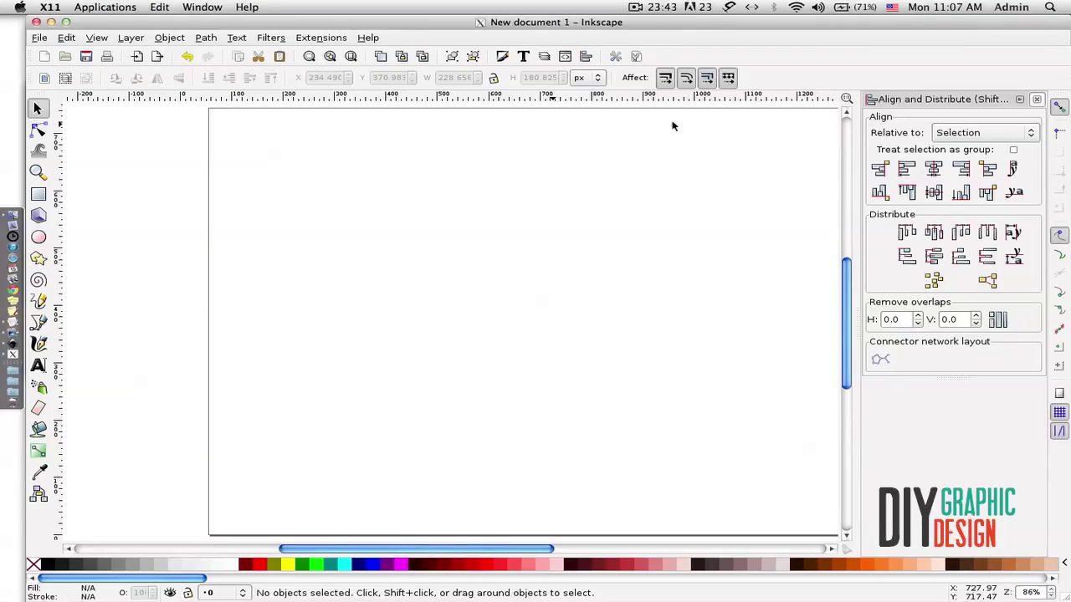
click(615, 56)
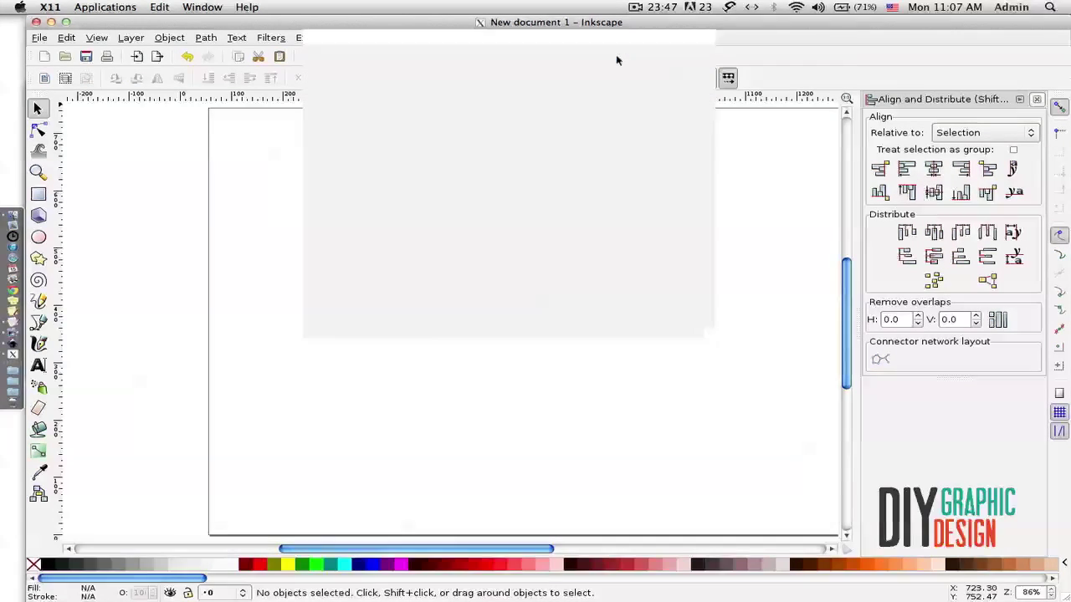
drag(713, 327, 832, 414)
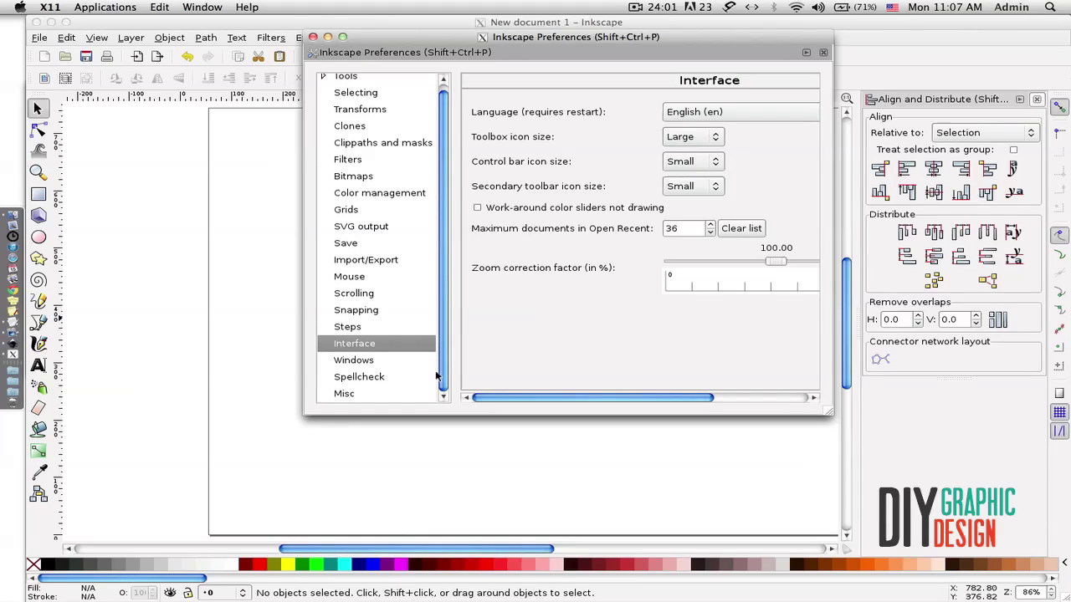
click(313, 37)
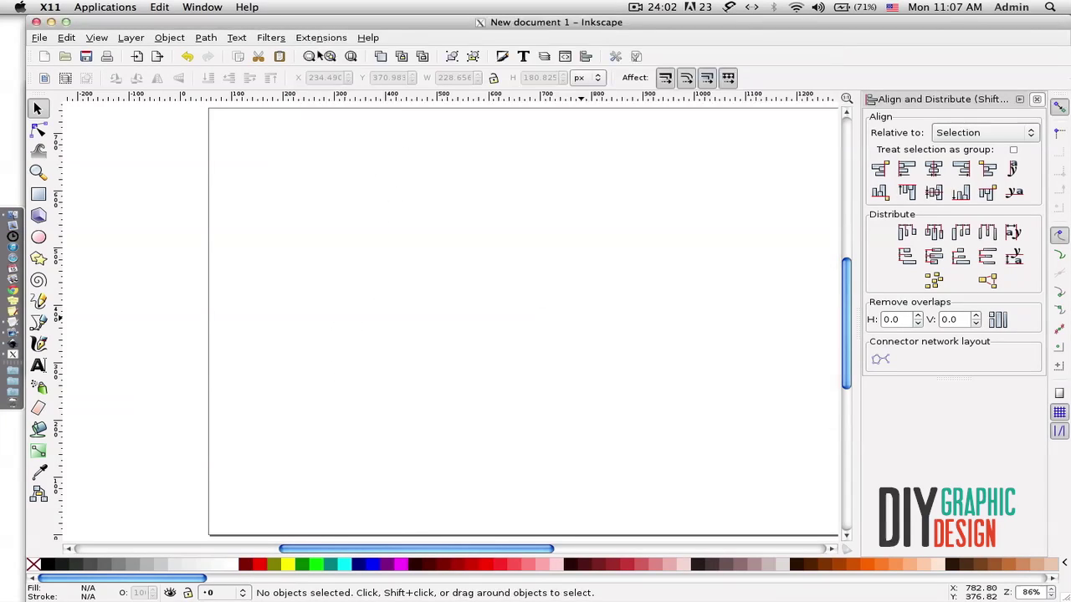
- Open Document Properties from the toolbar, move the window down-right, and glance over the File menu
click(638, 56)
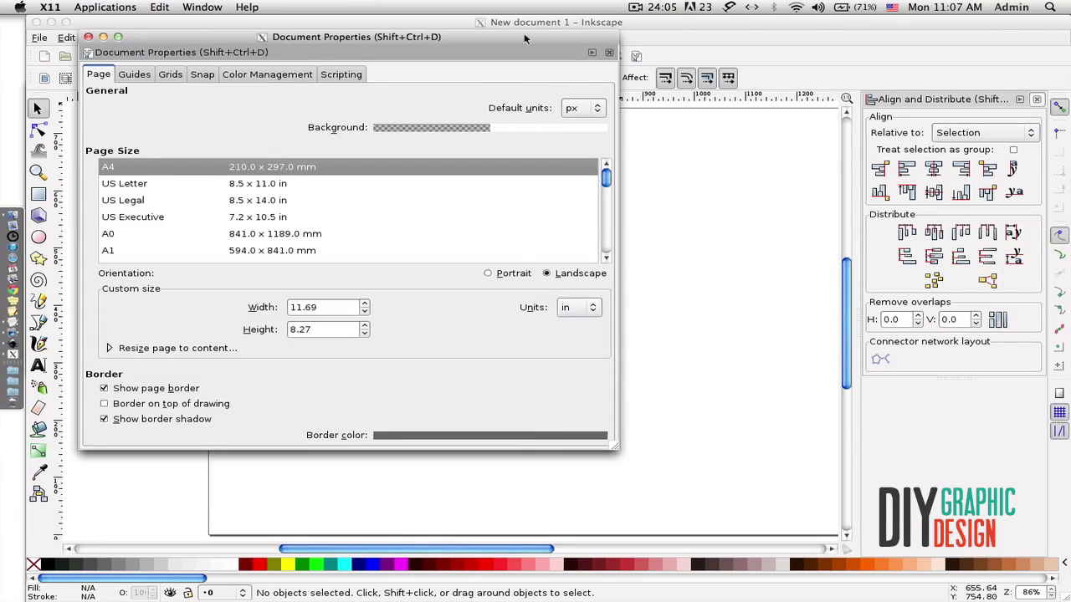
drag(524, 33, 748, 77)
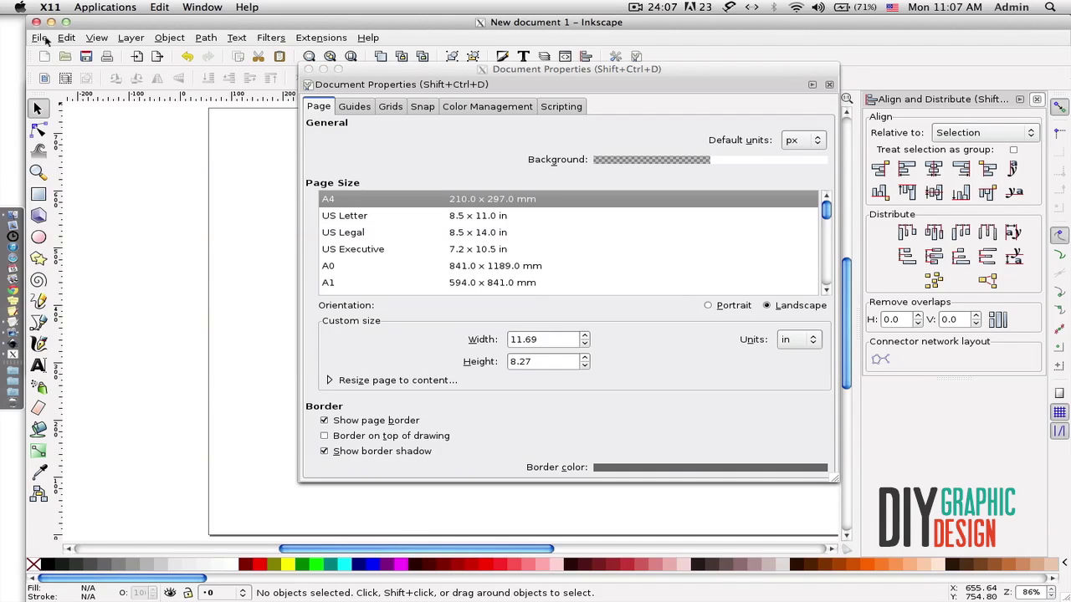
click(40, 38)
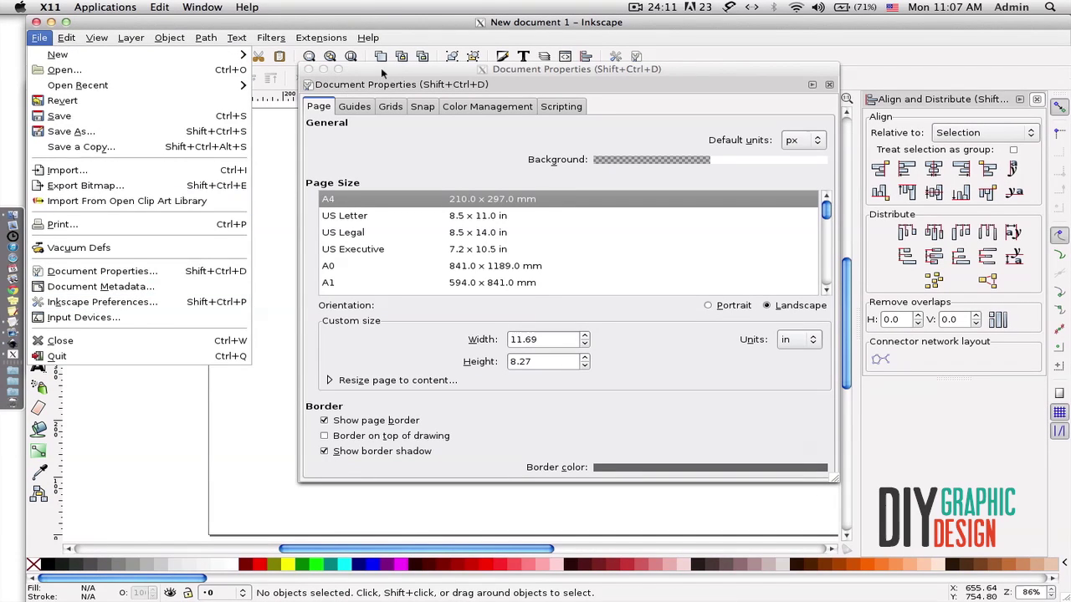
click(311, 86)
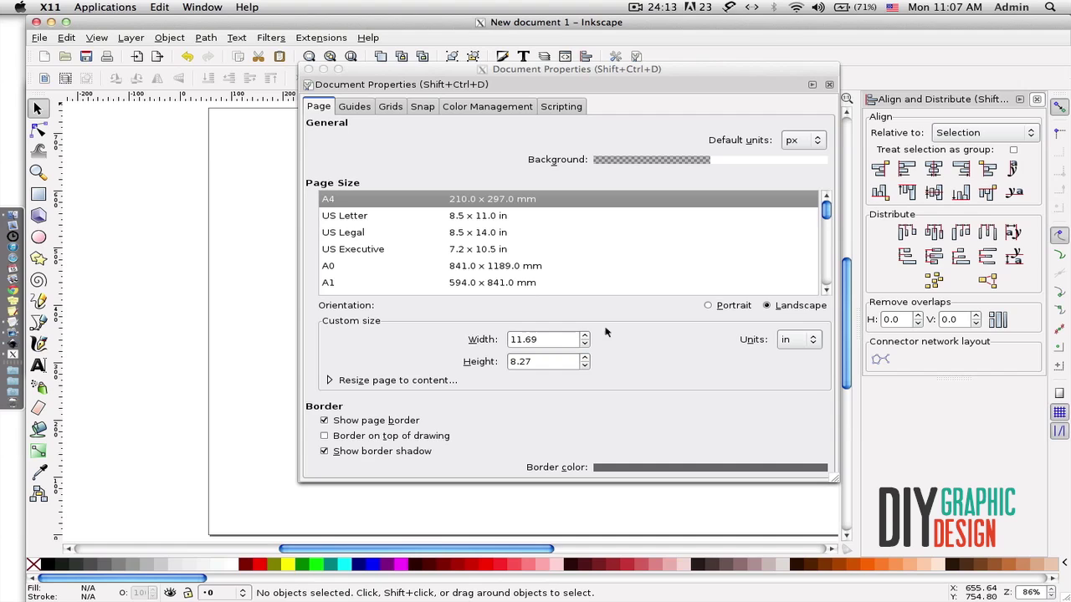